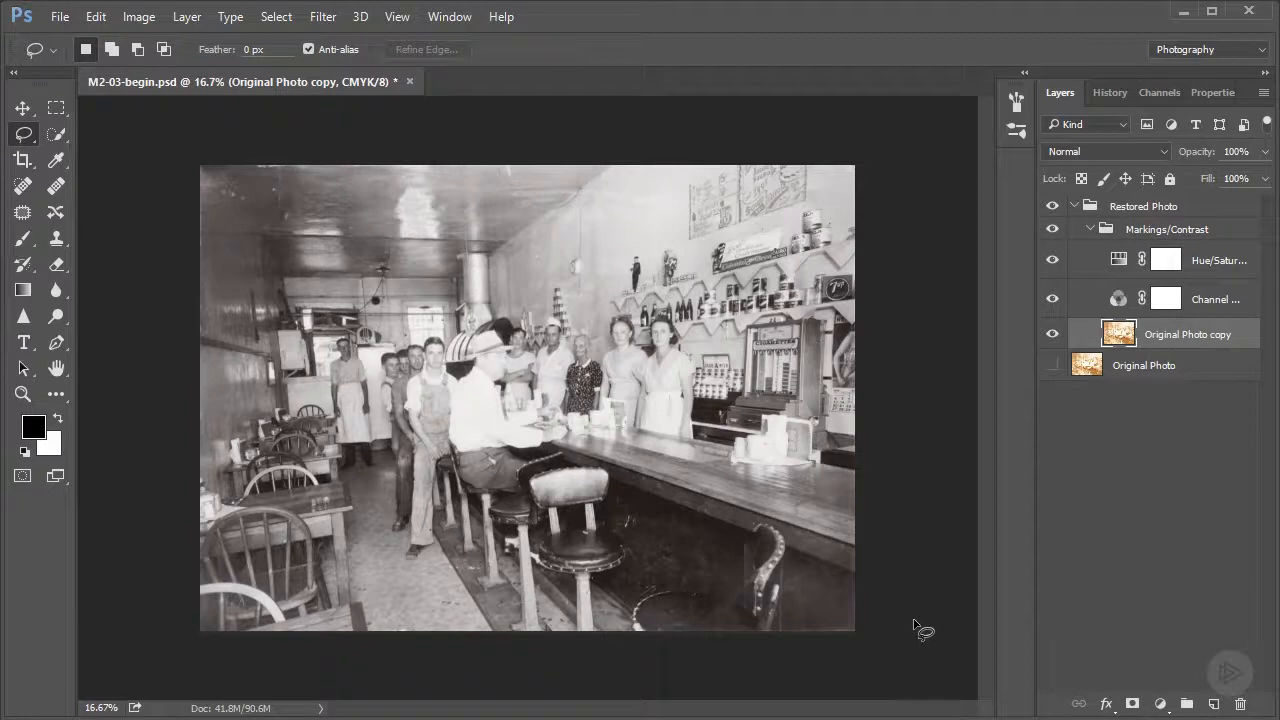
Step: Inspect the saved man in hat and bar selection channels, and return to the CMYK composite and the layers
click(1158, 93)
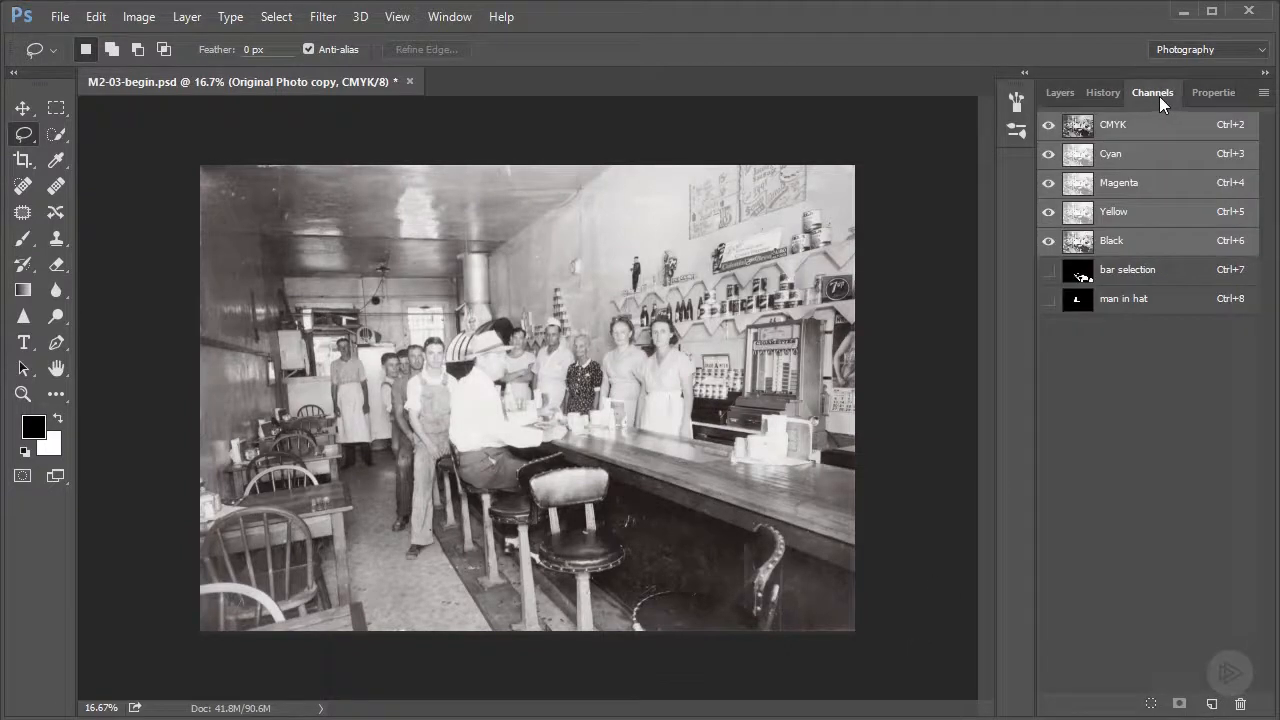
click(1140, 306)
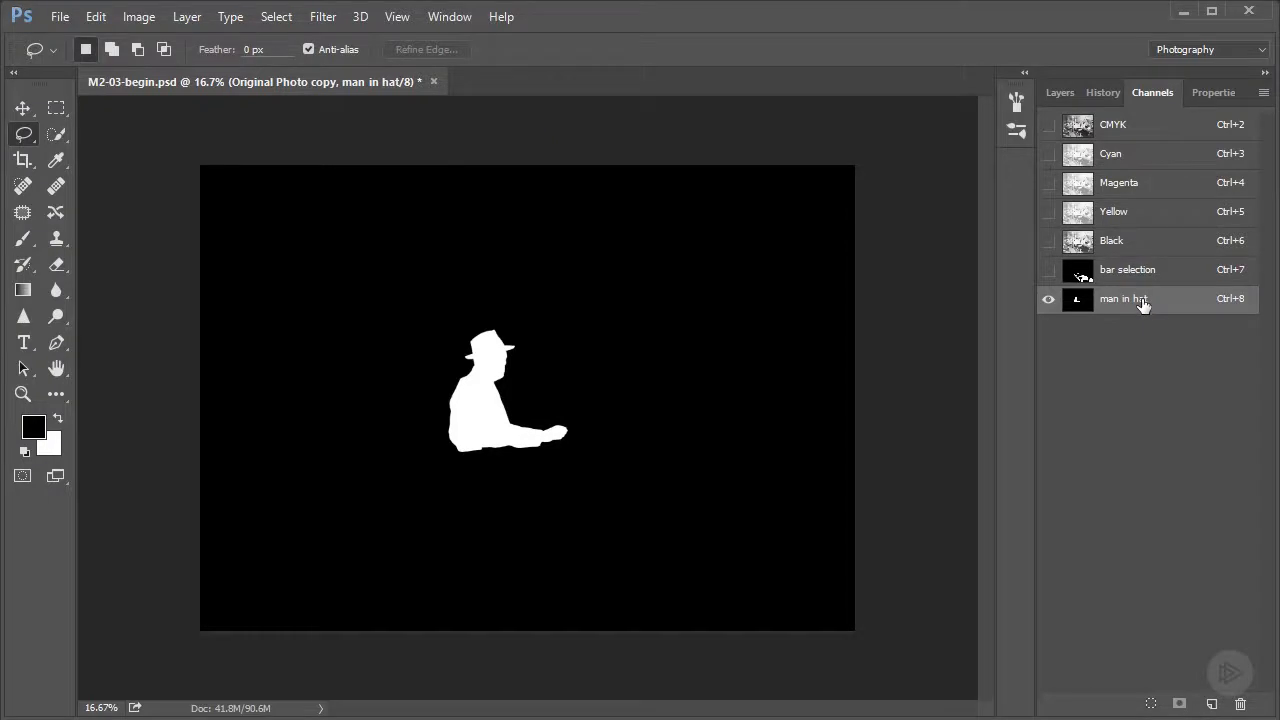
click(1150, 274)
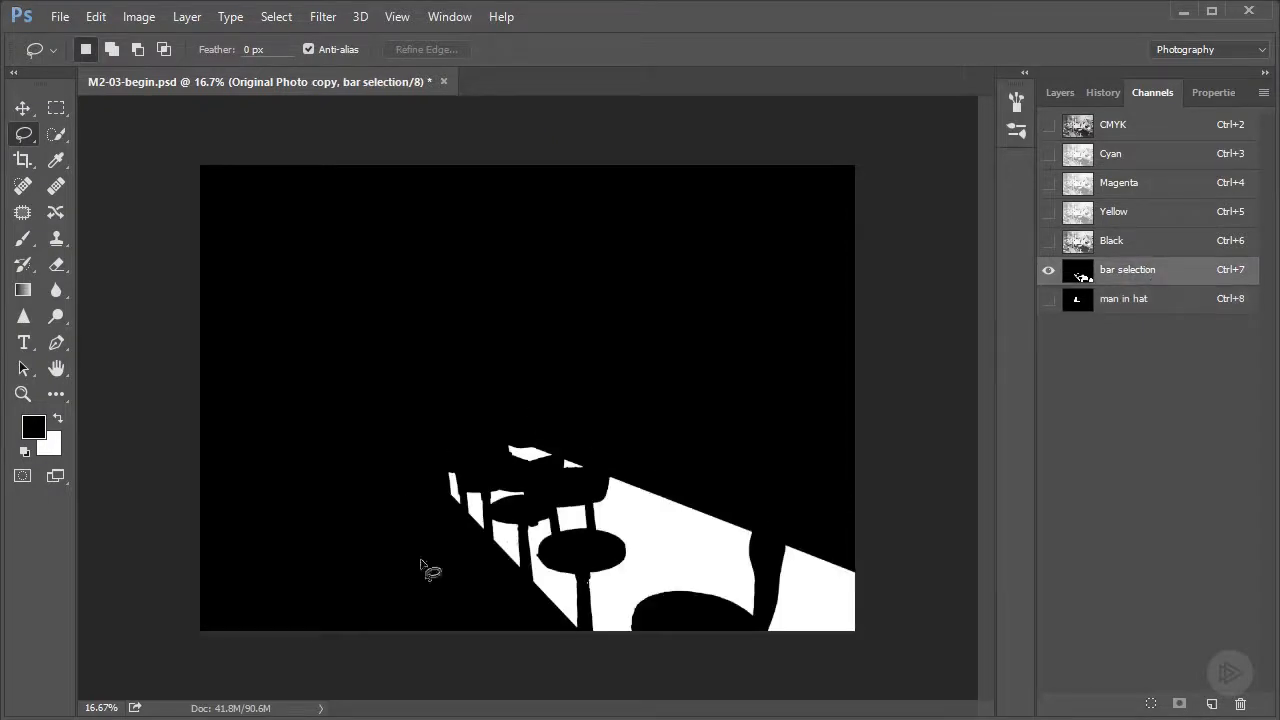
click(1127, 127)
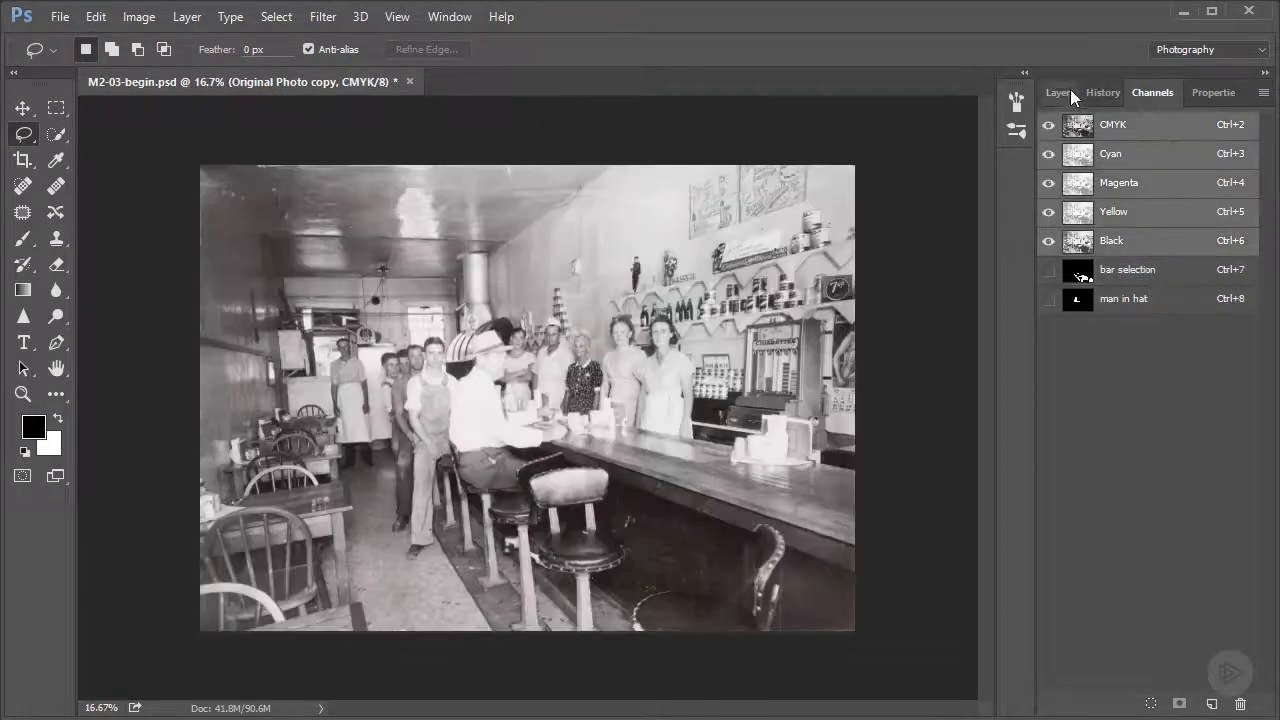
click(1060, 92)
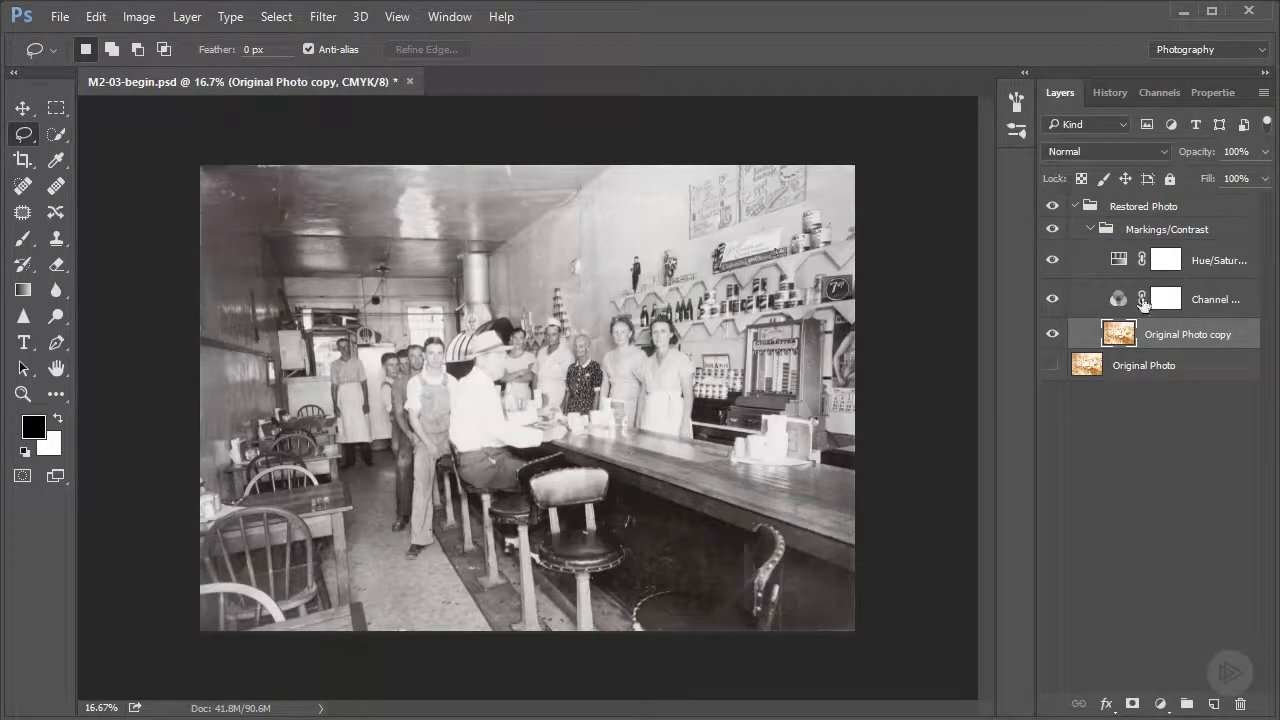
Step: Compare the photo with the Channel Mixer adjustment layer hidden and shown
click(1204, 302)
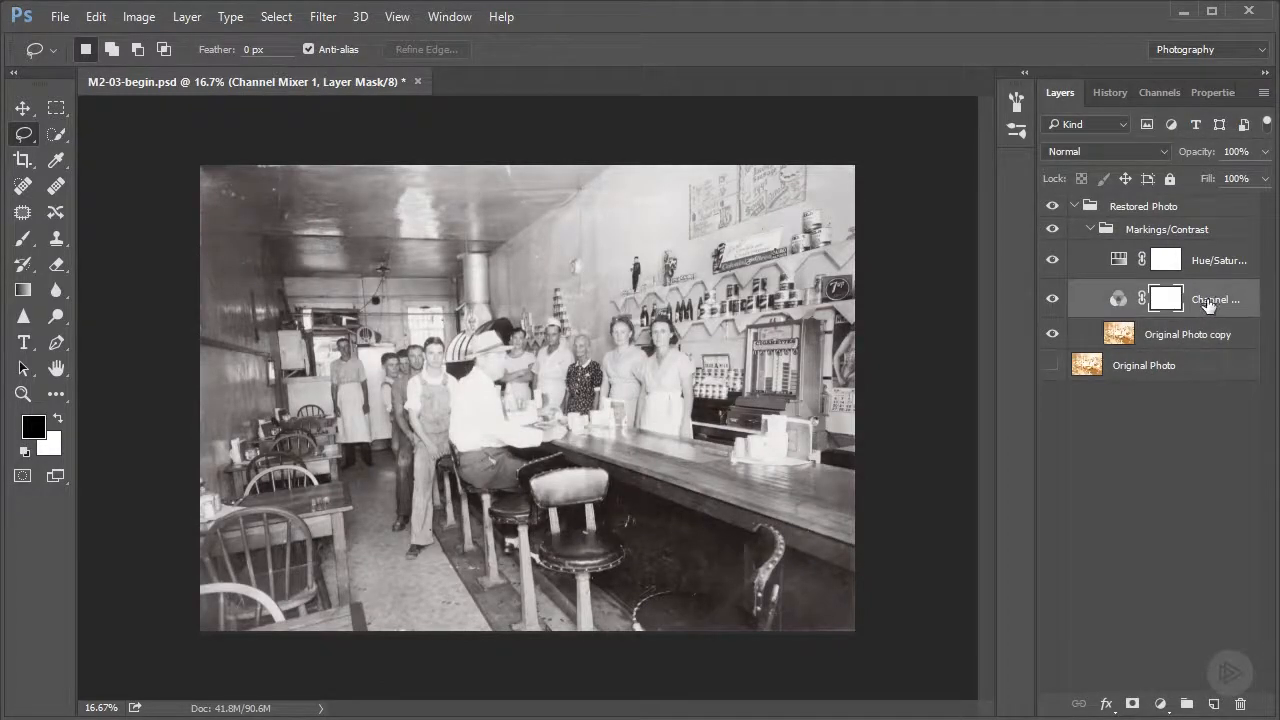
click(1053, 300)
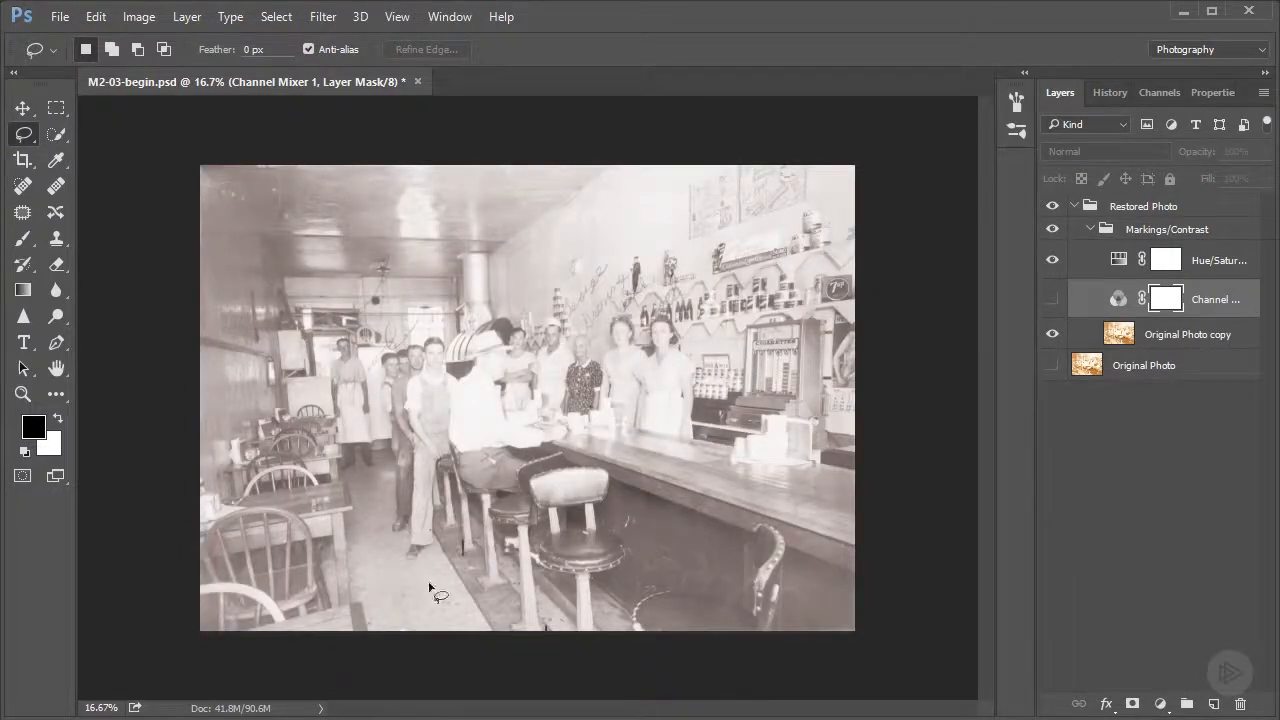
click(1053, 300)
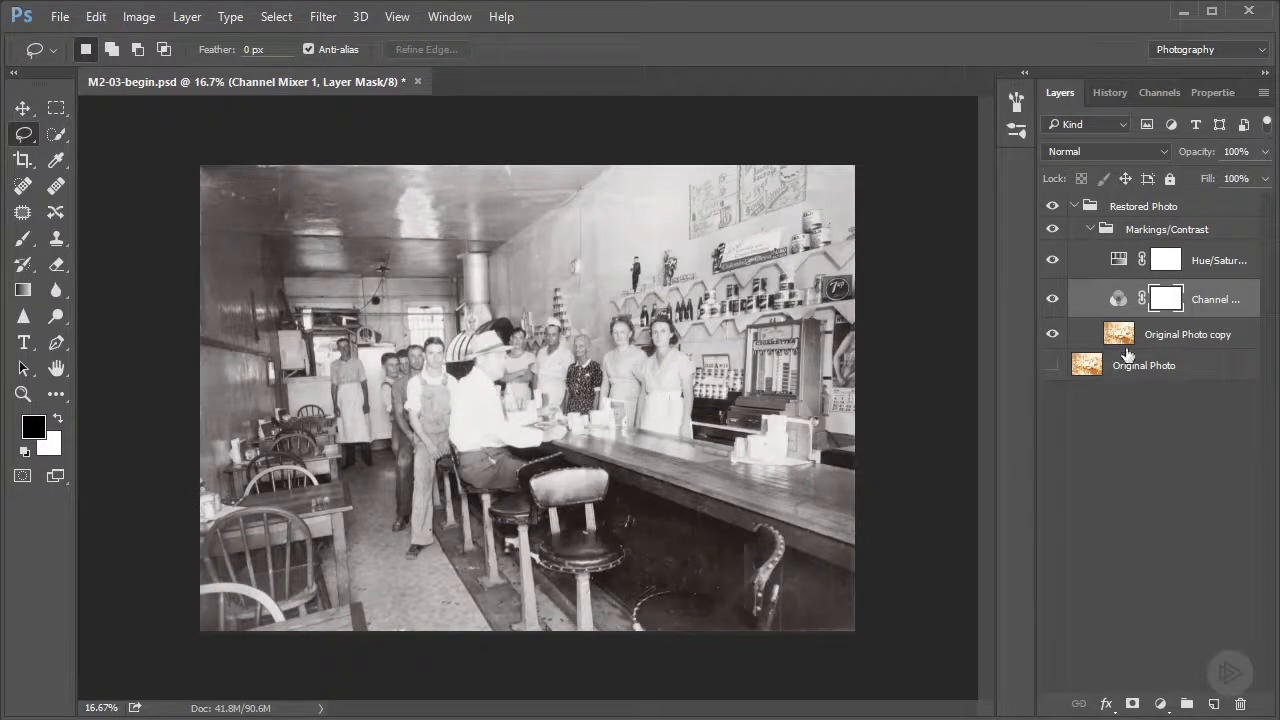
Step: Set up the Brush tool with a soft round tip, 1102 px in size
click(25, 243)
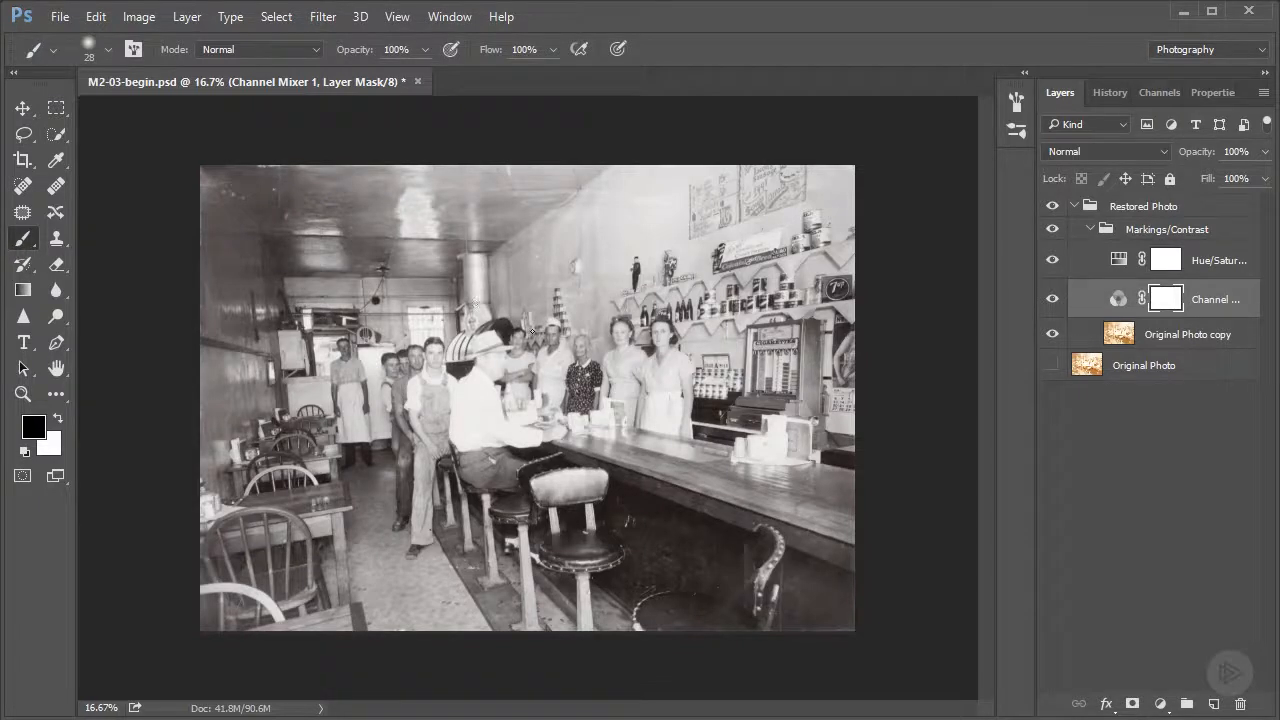
right_click(533, 323)
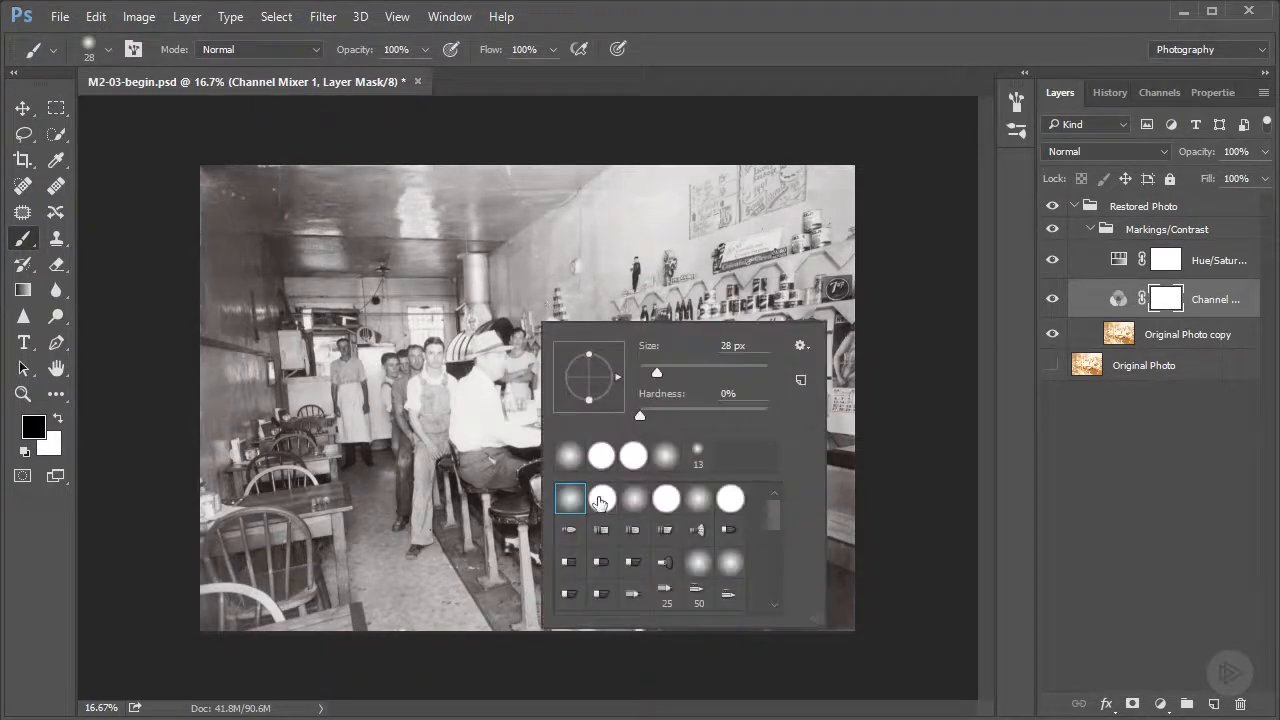
click(572, 498)
click(752, 373)
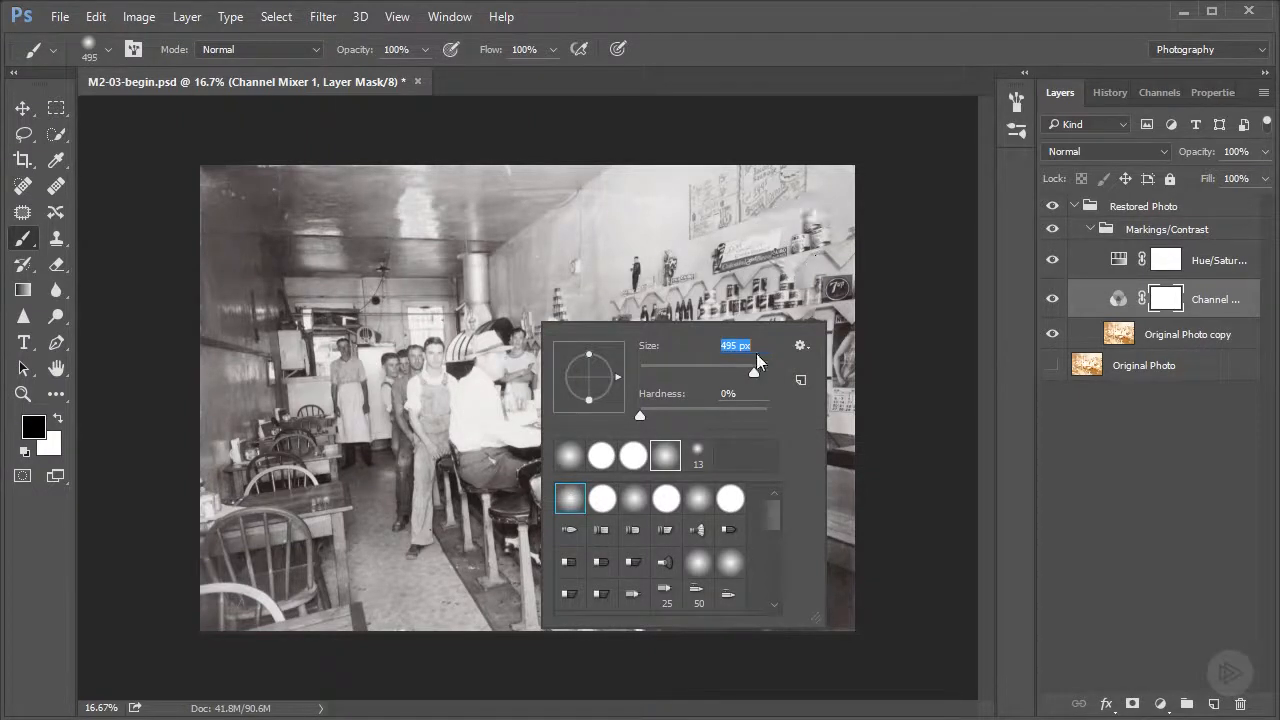
drag(757, 373, 762, 373)
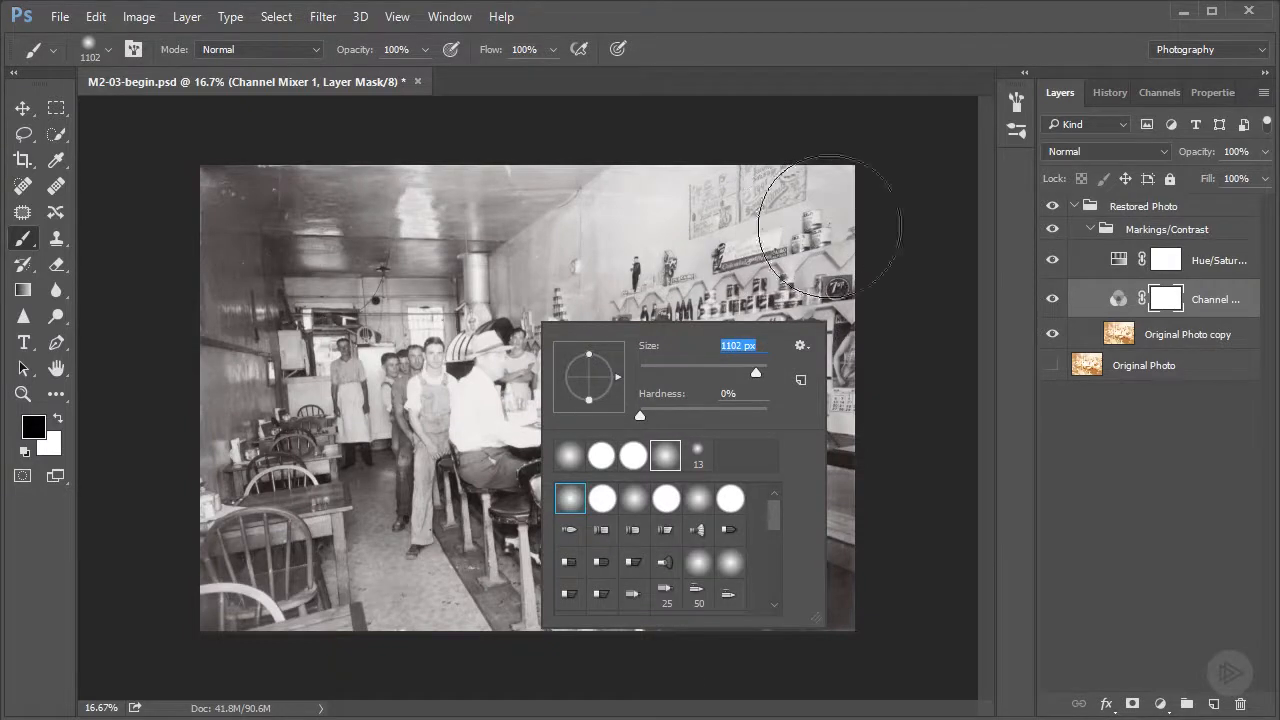
Step: Enable Transfer for the brush, with Pen Pressure controlling both opacity jitter and flow jitter
click(1015, 102)
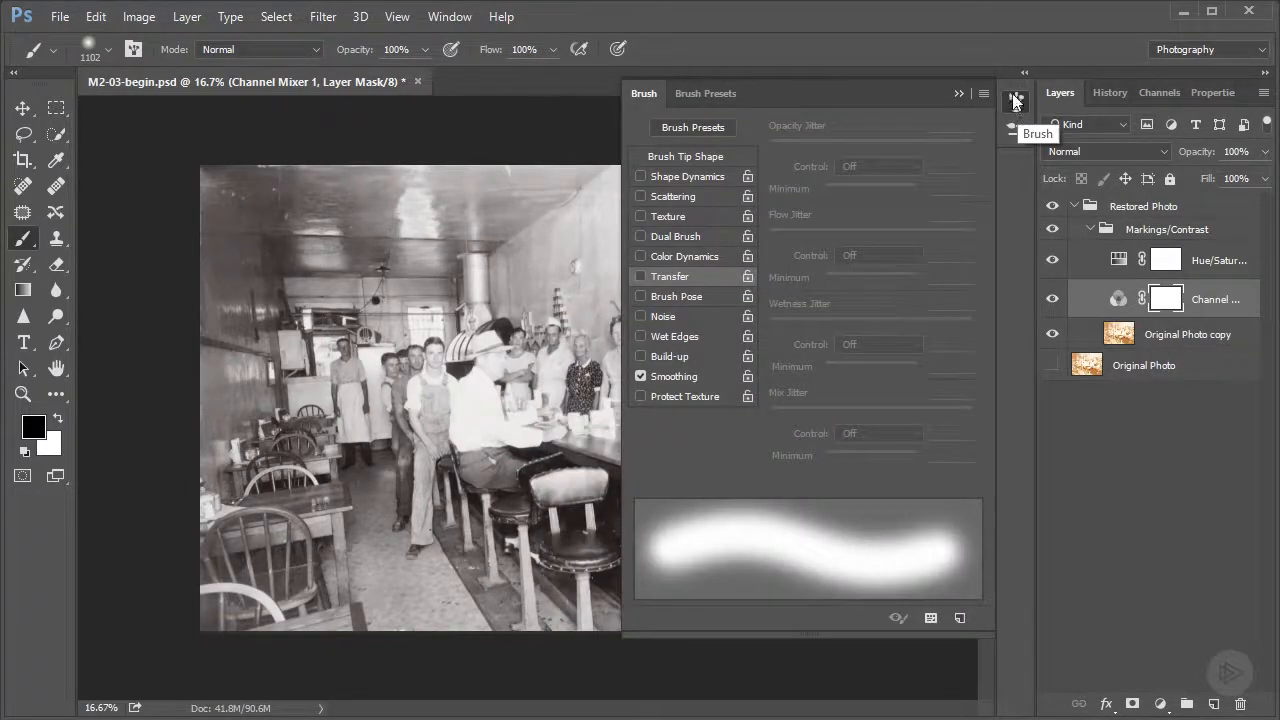
click(679, 276)
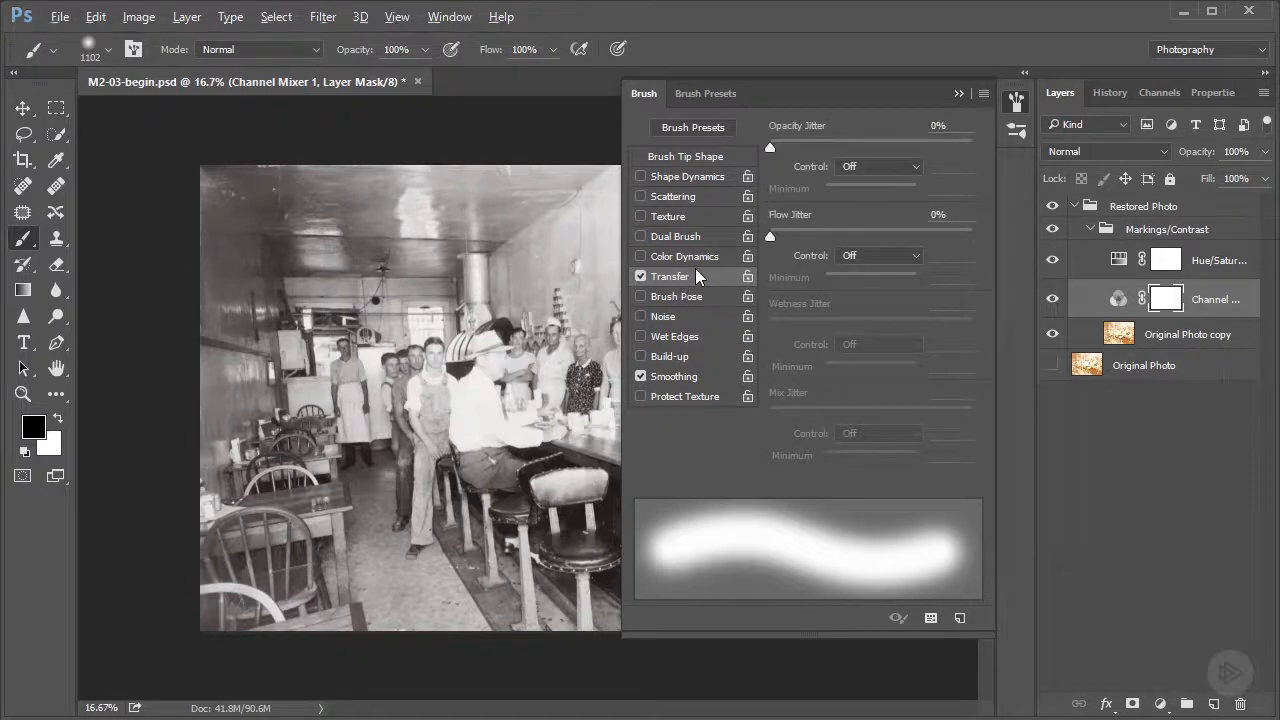
click(891, 170)
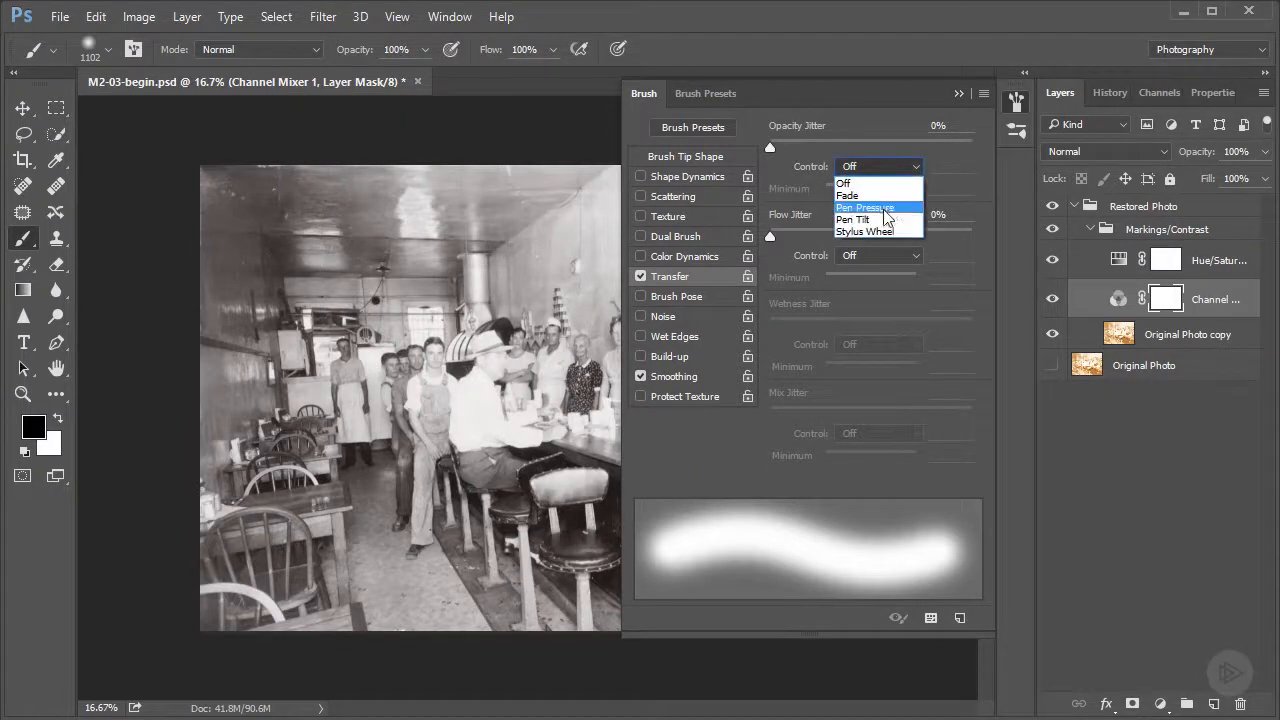
click(888, 207)
click(893, 255)
click(893, 297)
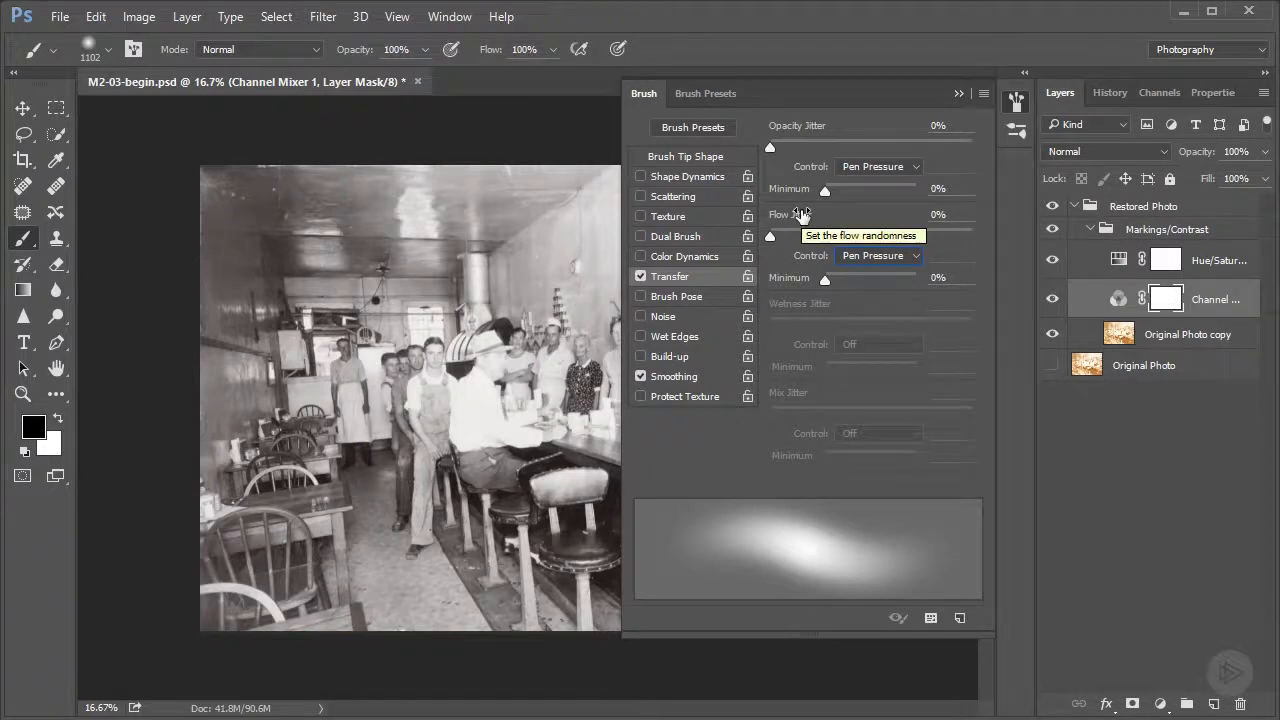
click(1018, 100)
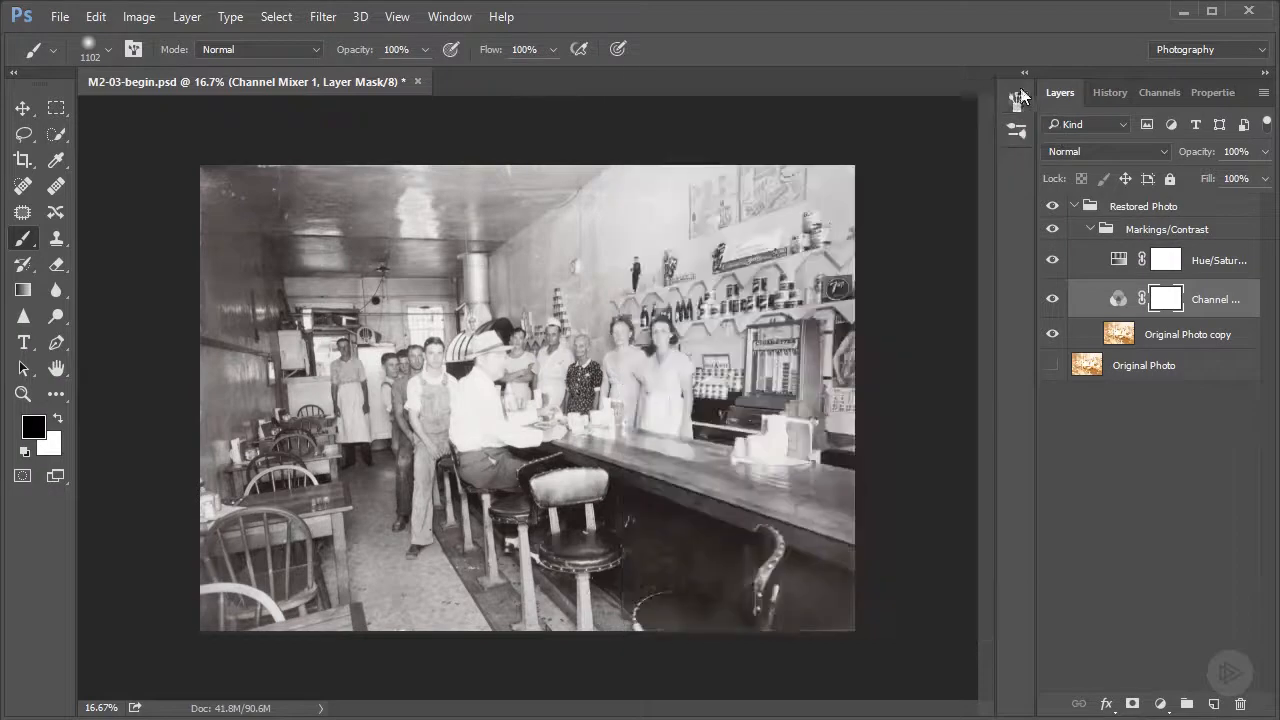
Step: Try painting broad black strokes on the Channel Mixer layer mask across the bar and people, and undo them
click(1117, 300)
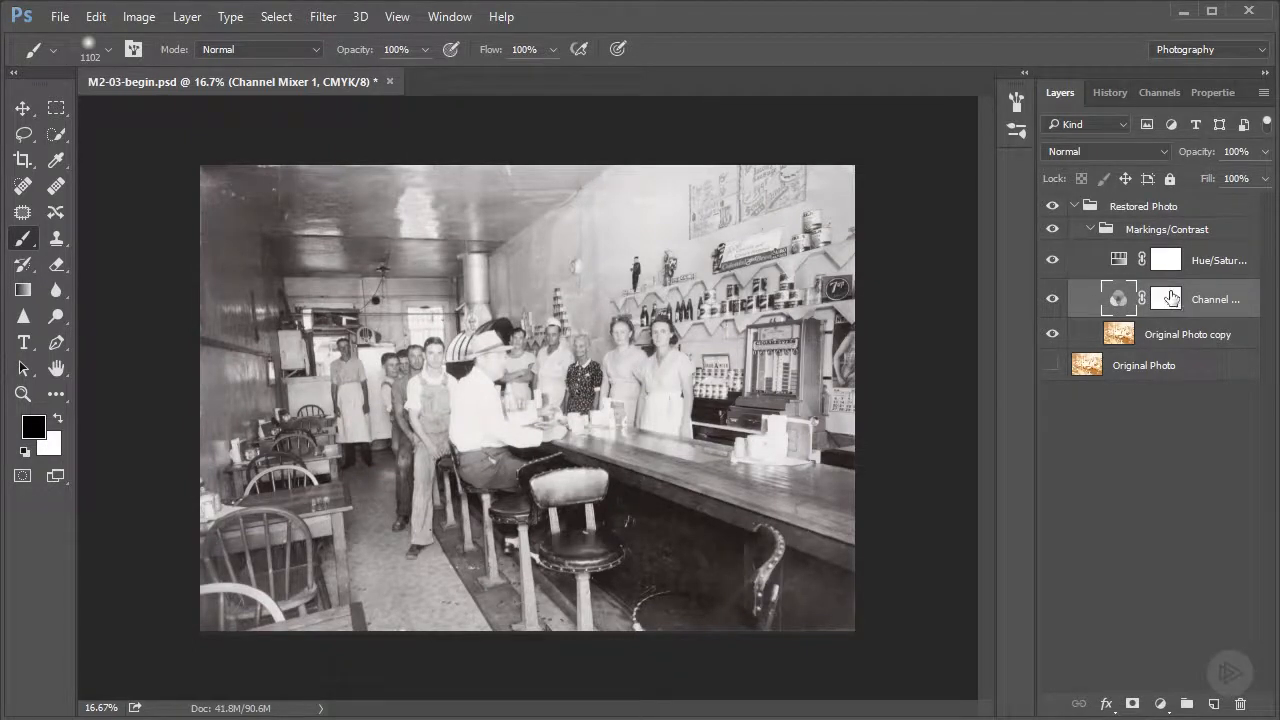
click(1167, 300)
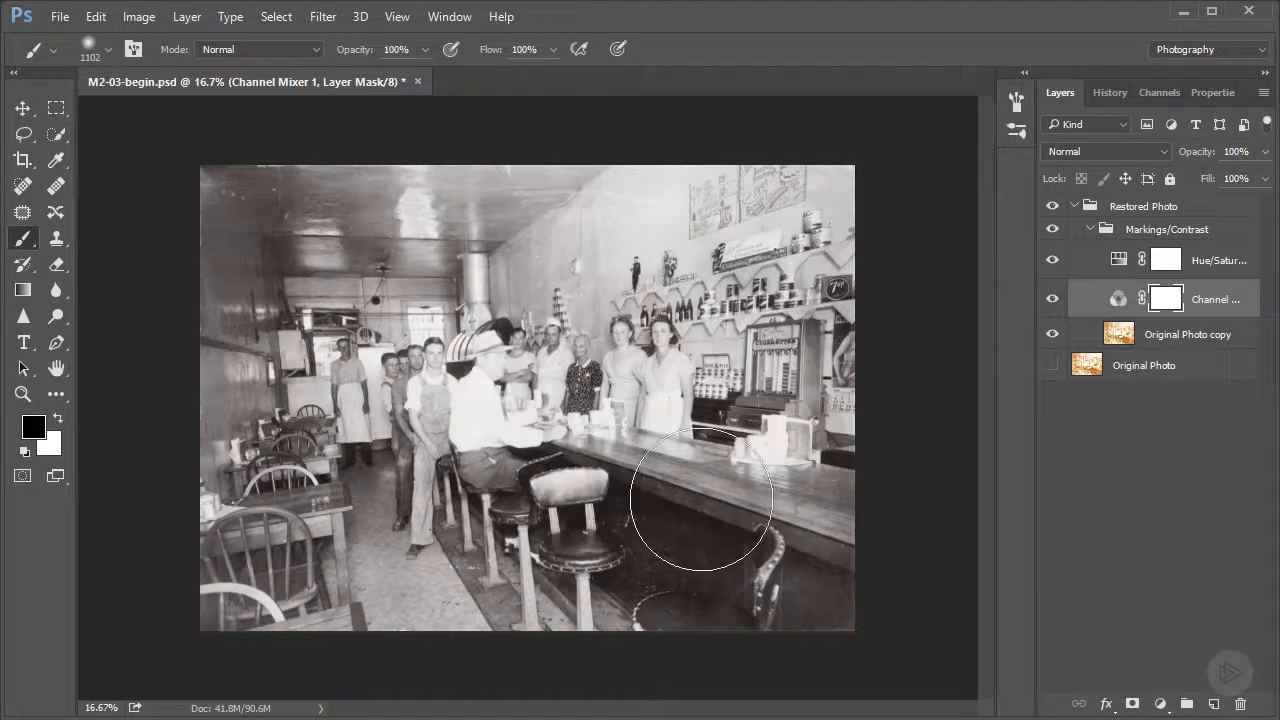
key(ctrl+plus)
drag(724, 517, 636, 457)
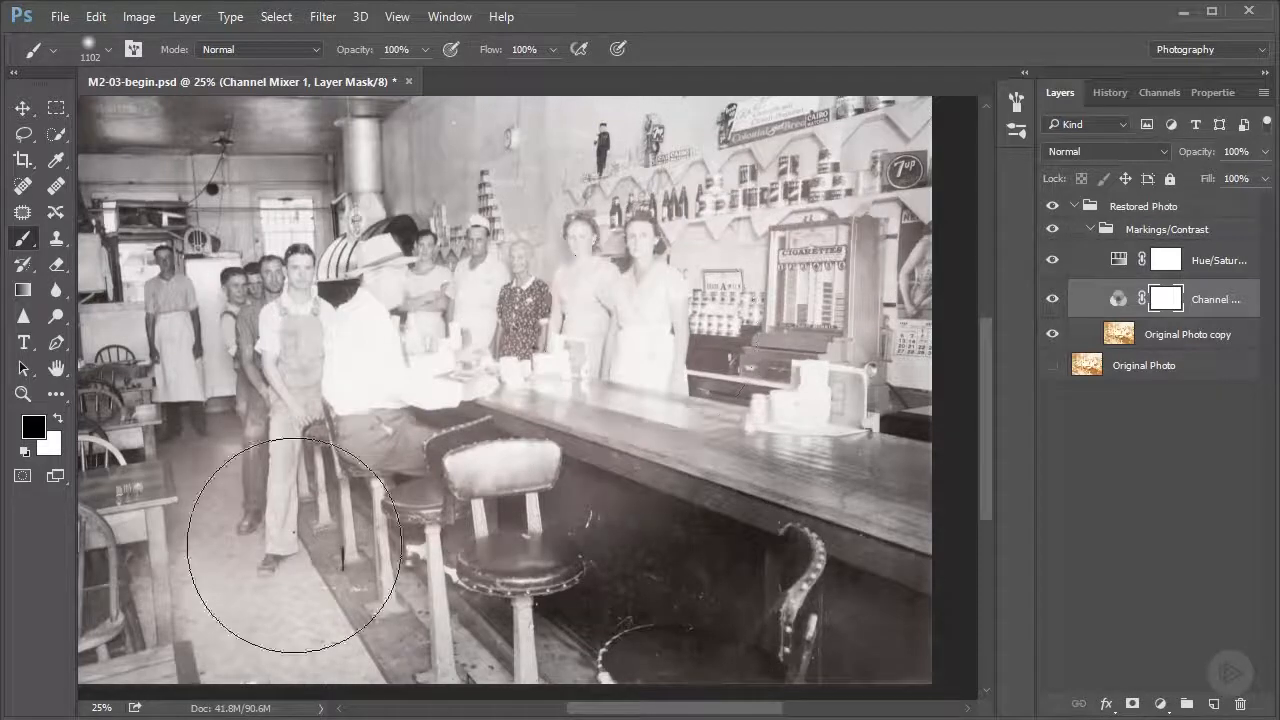
drag(720, 295, 743, 271)
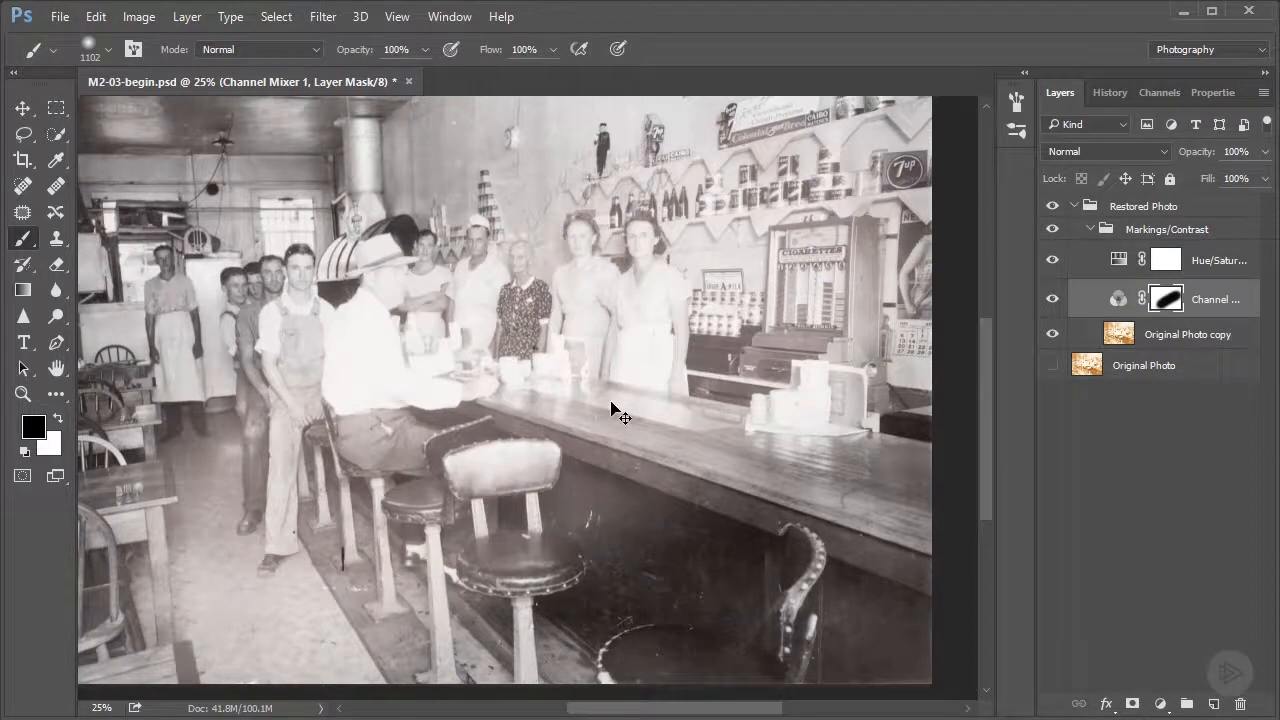
key(ctrl+z)
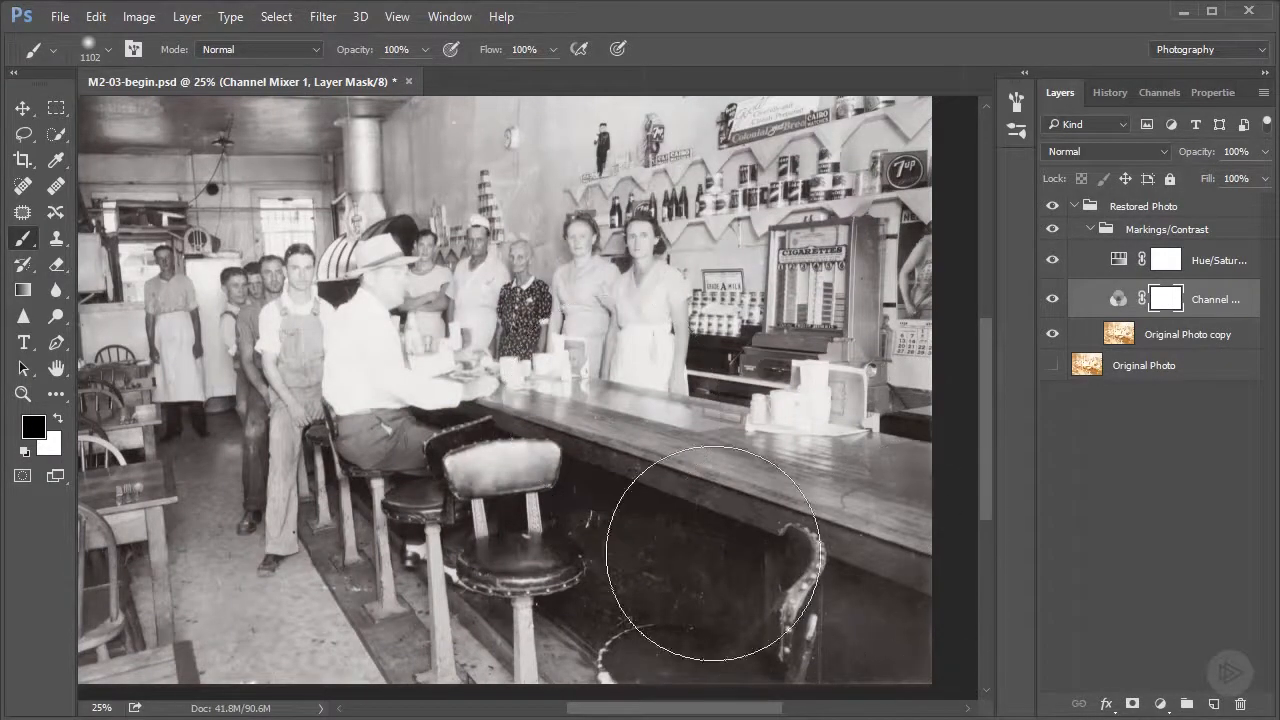
Step: Load the bar selection channel of M2-03-begin.psd as a new selection
click(276, 16)
click(340, 405)
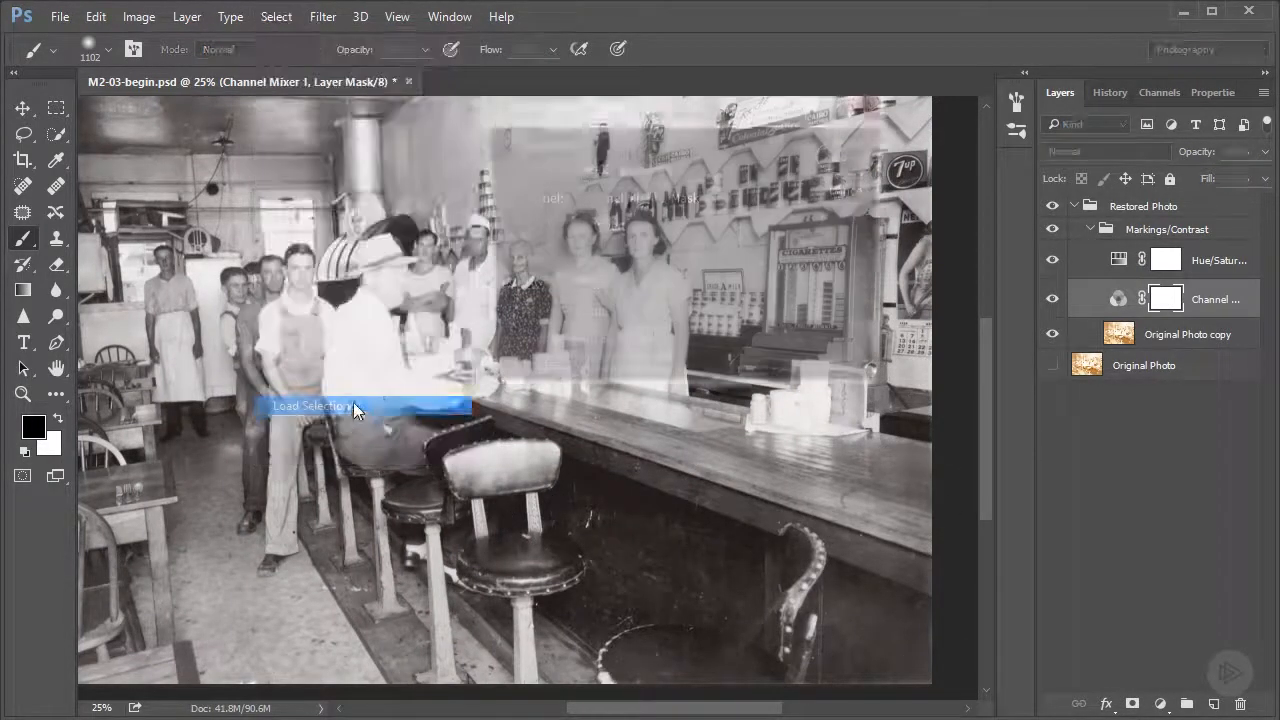
click(680, 198)
click(714, 245)
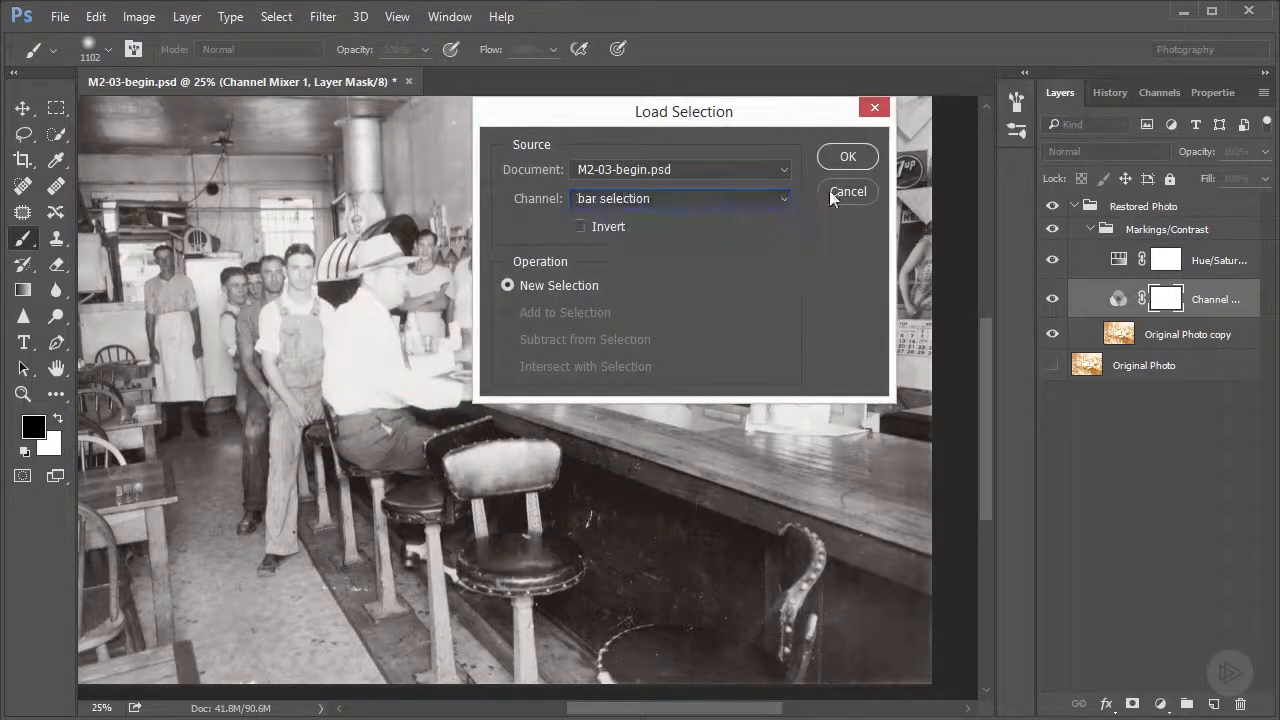
click(849, 157)
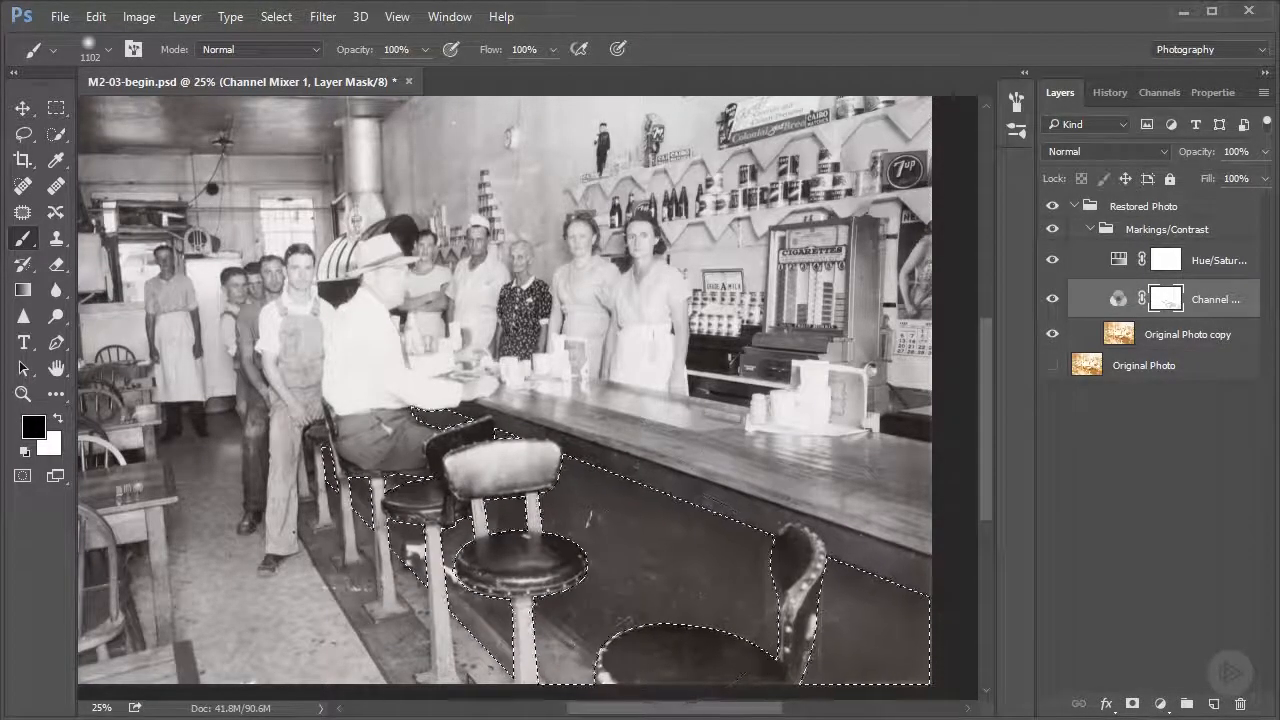
Step: Lighten the bar front by painting black on the Channel Mixer mask inside the selection, touch up with white, and deselect
key(x)
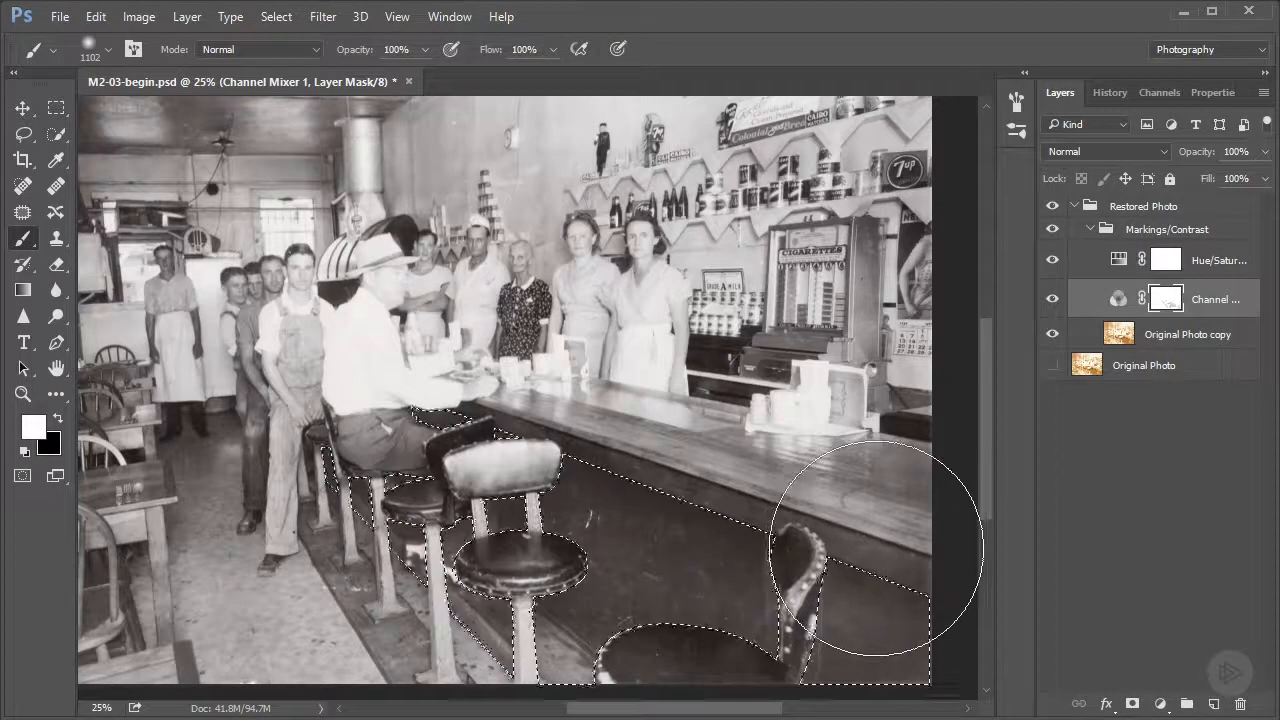
key(ctrl+d)
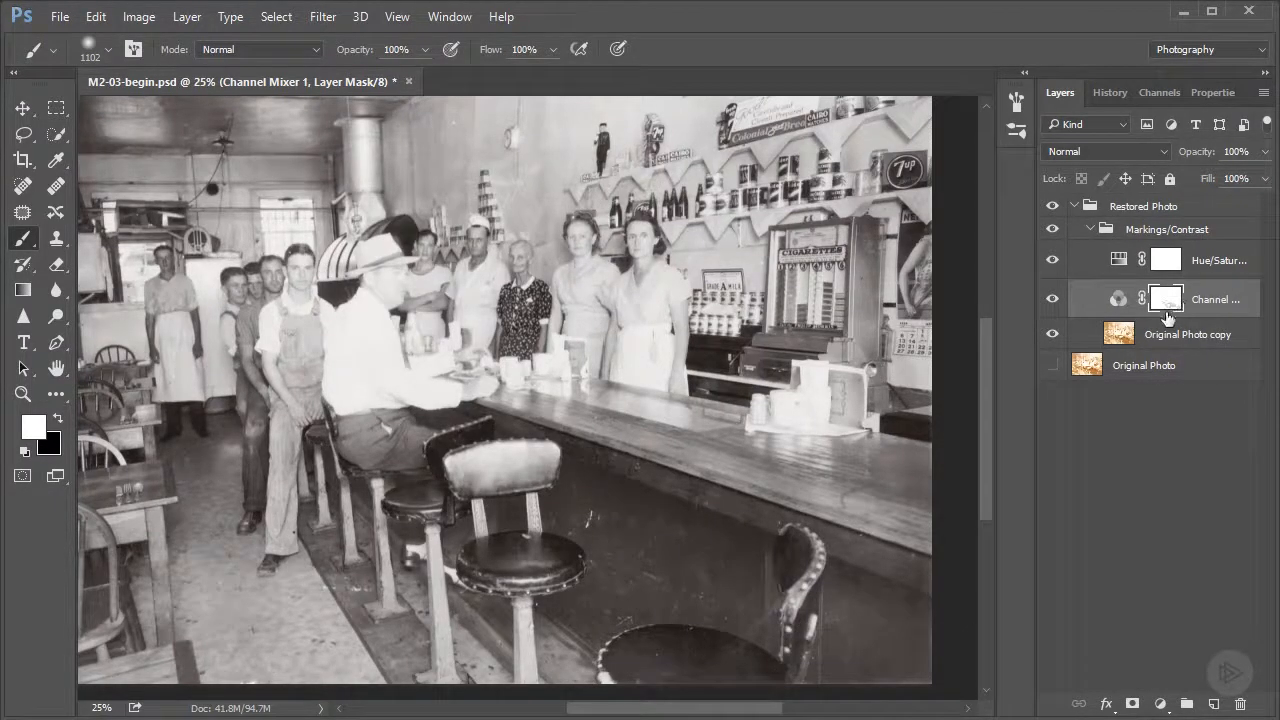
Step: Compare the photo's Open history state with the latest Deselect state, and return to the layers
click(1112, 93)
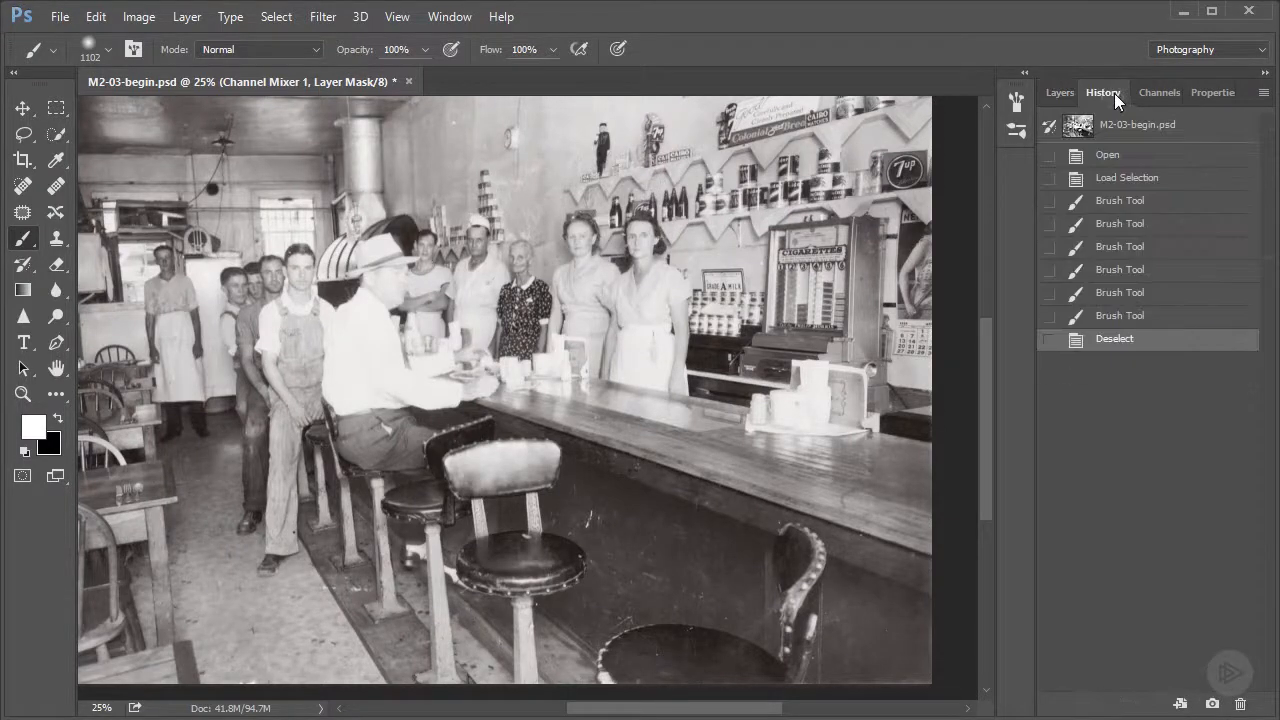
click(1112, 158)
click(1119, 341)
click(1060, 90)
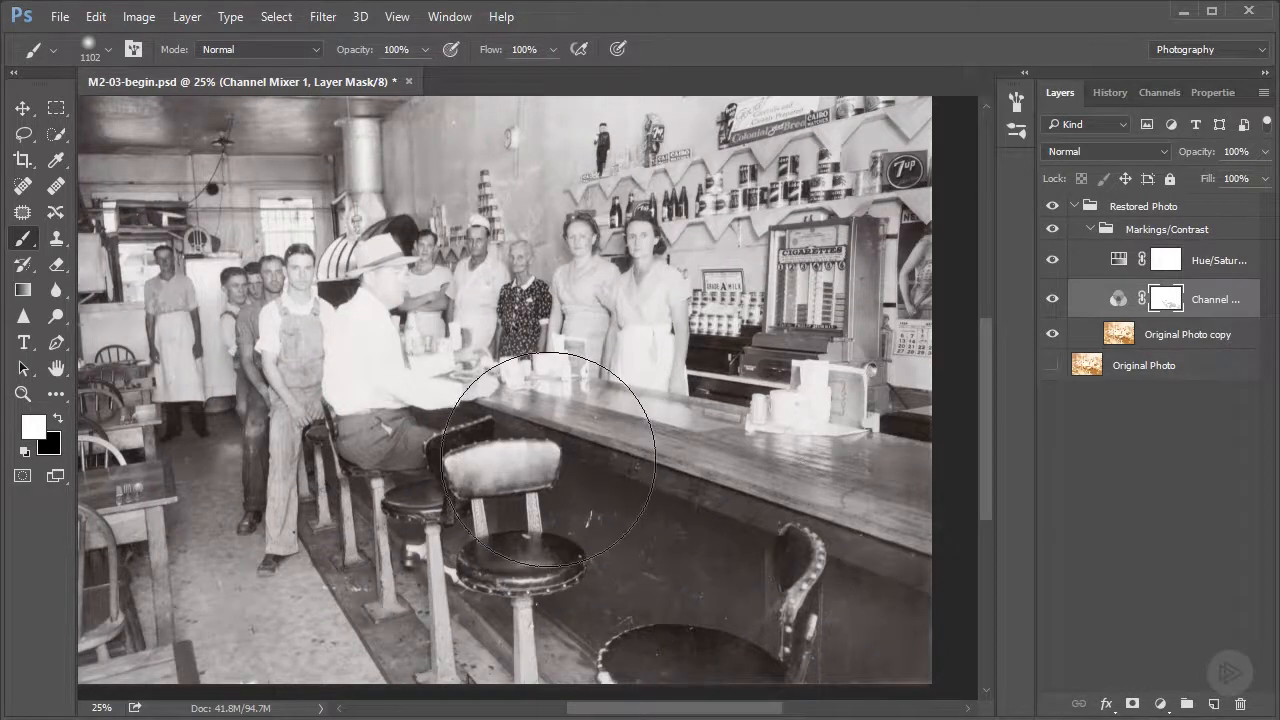
Step: Examine the mask edges at 200% beneath the seated man's arm and around the nearby stool back
key(ctrl+plus)
key(ctrl+plus)
key(ctrl+plus)
key(ctrl+plus)
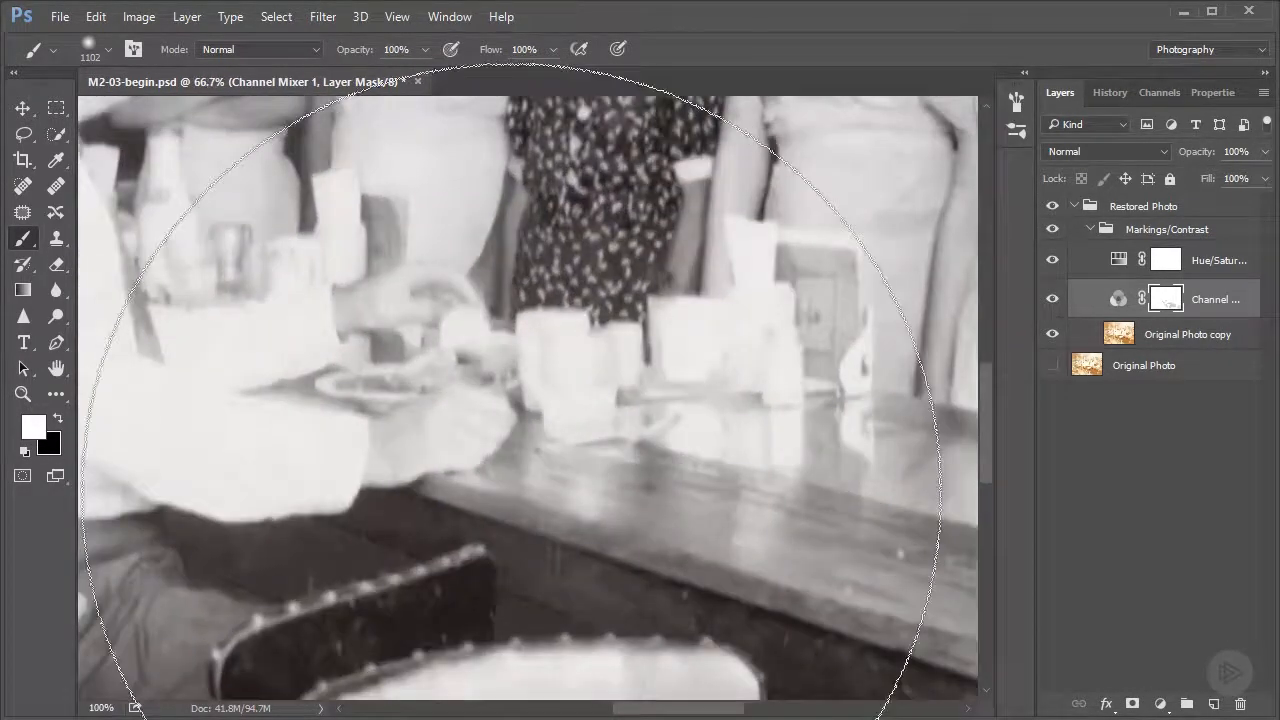
key(ctrl+plus)
drag(363, 611, 676, 372)
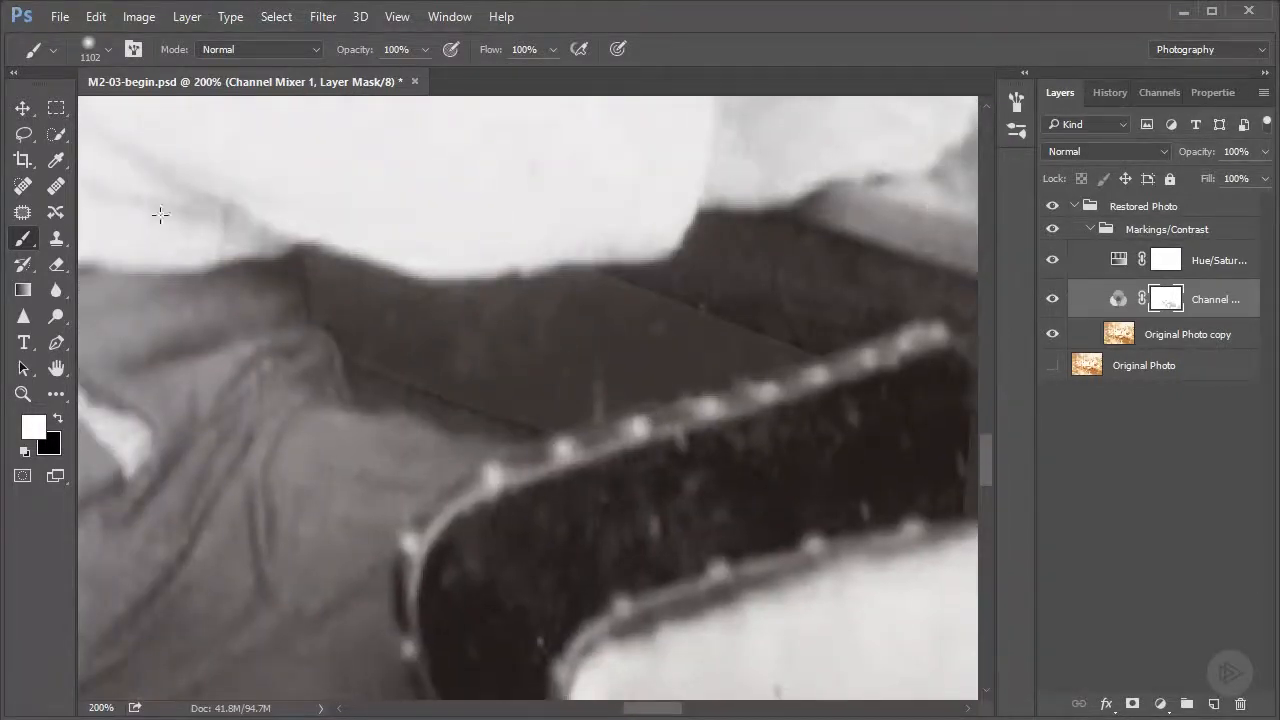
click(24, 135)
click(22, 108)
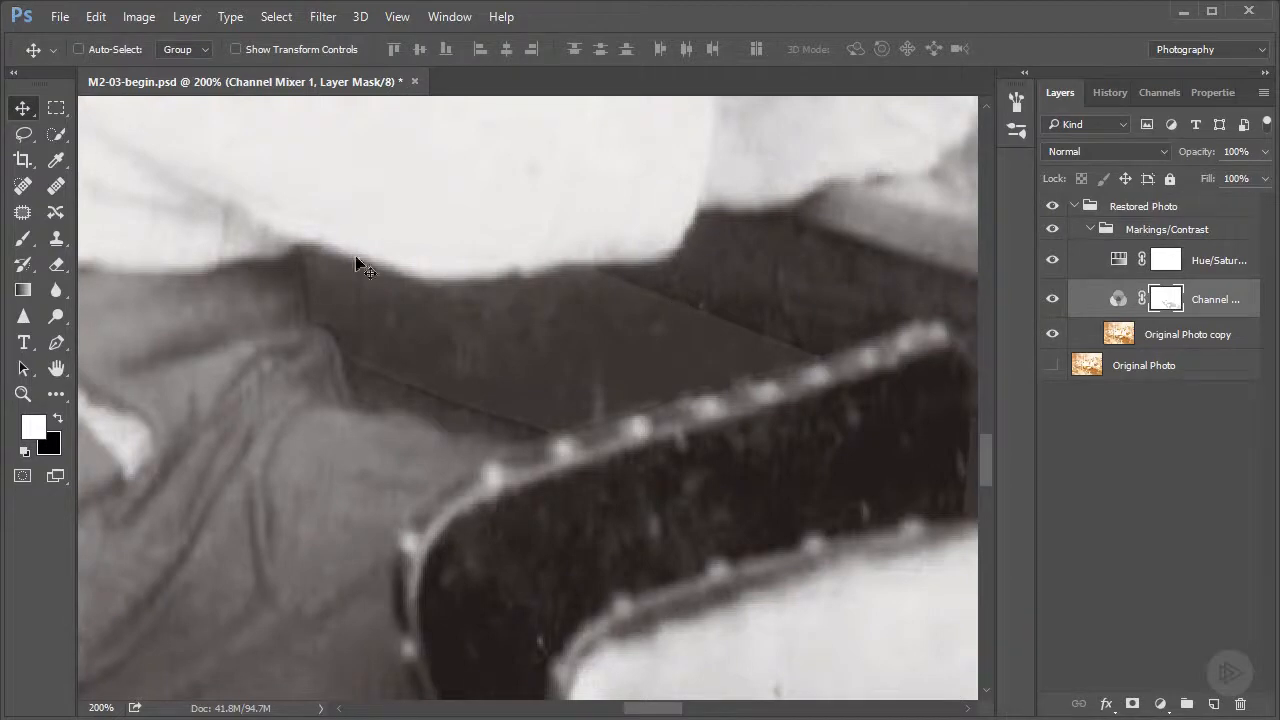
drag(763, 403, 657, 540)
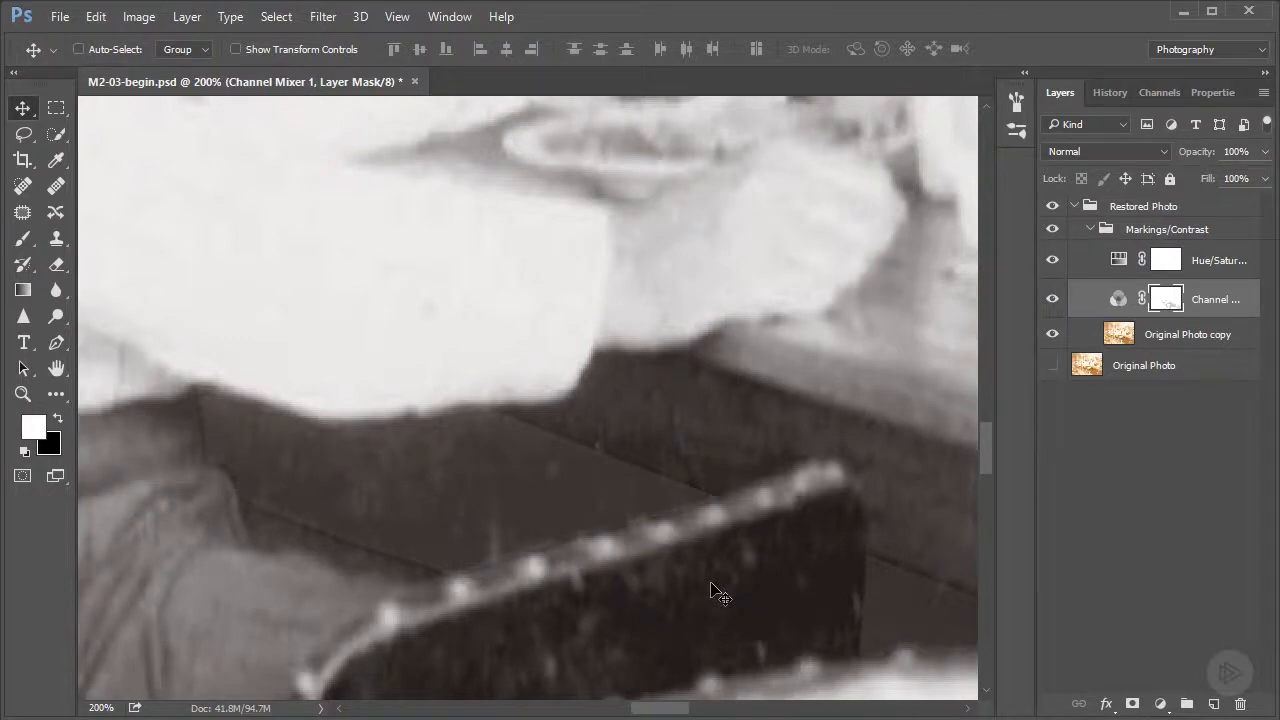
Step: Open Refine Mask for the Channel Mixer layer mask and, after trying On Black and On White, preview it in Black & White
click(279, 22)
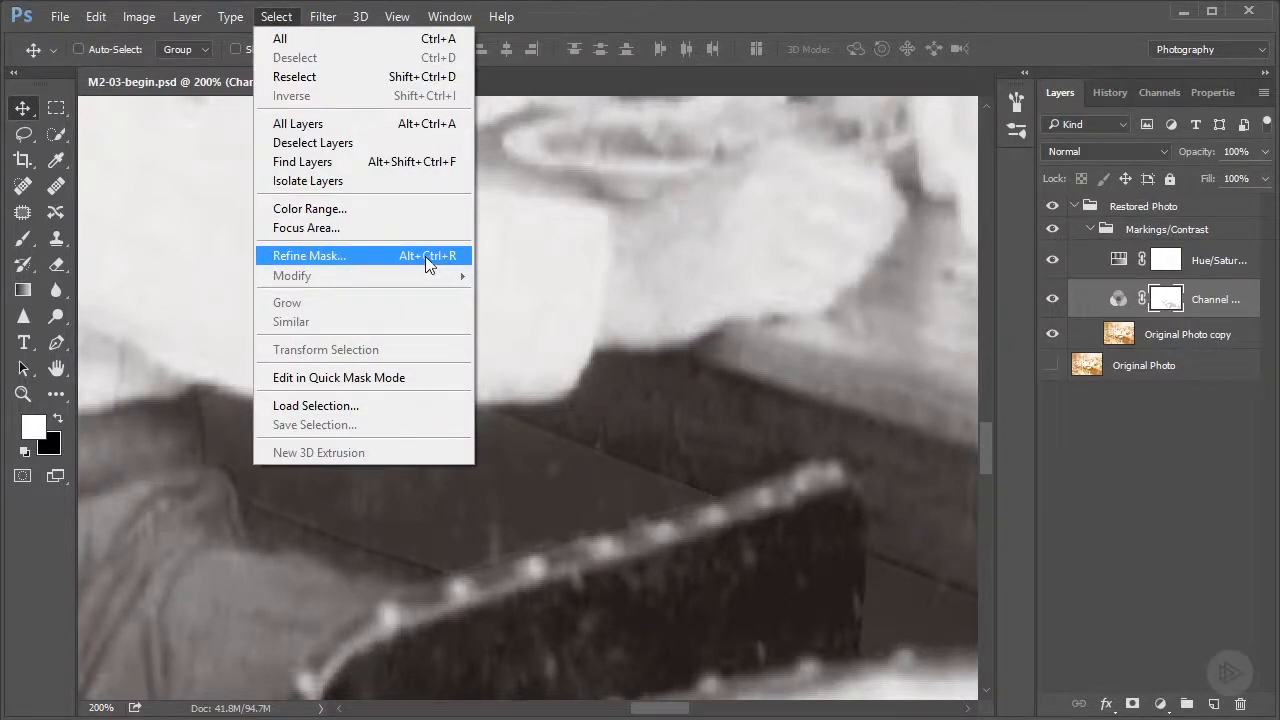
click(364, 259)
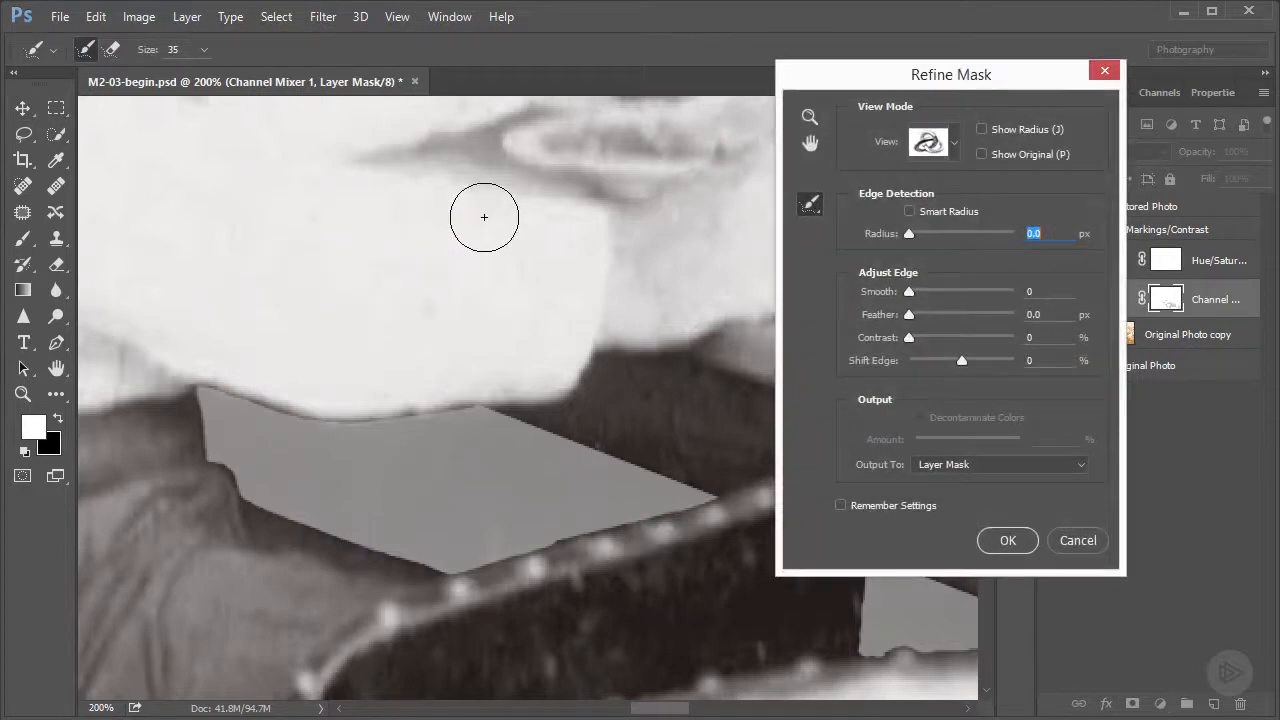
drag(986, 61, 870, 65)
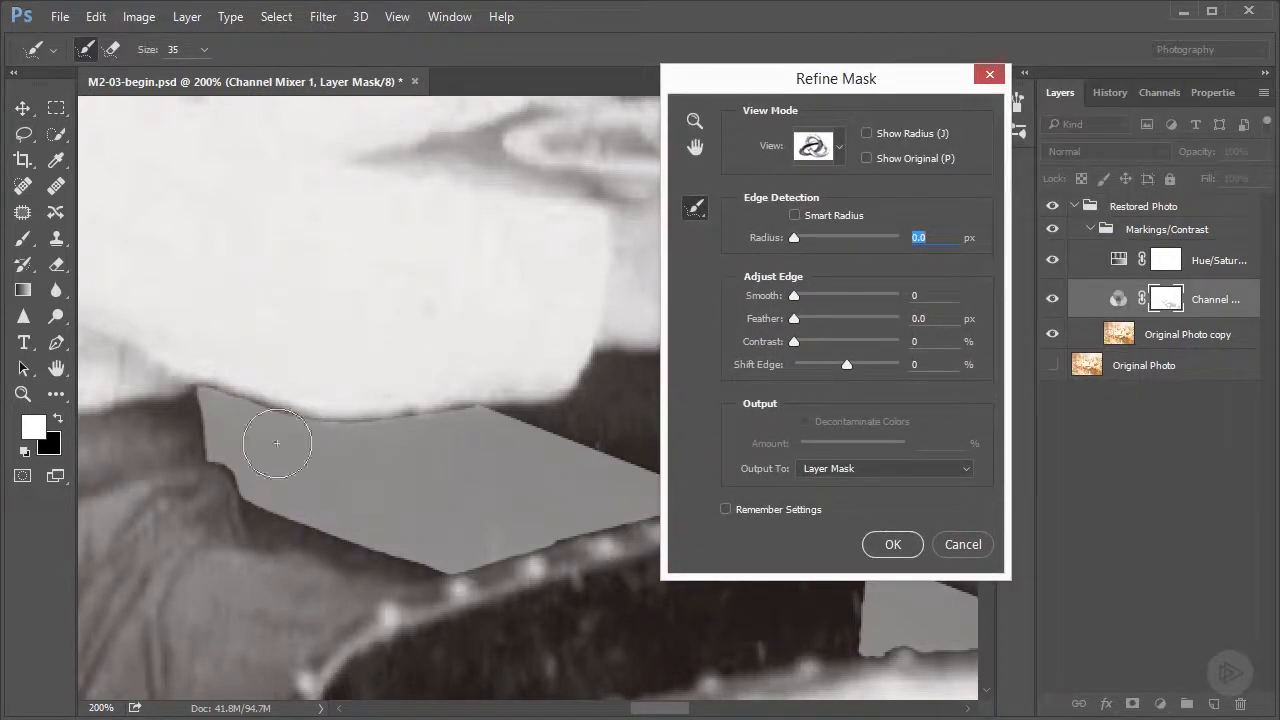
click(841, 153)
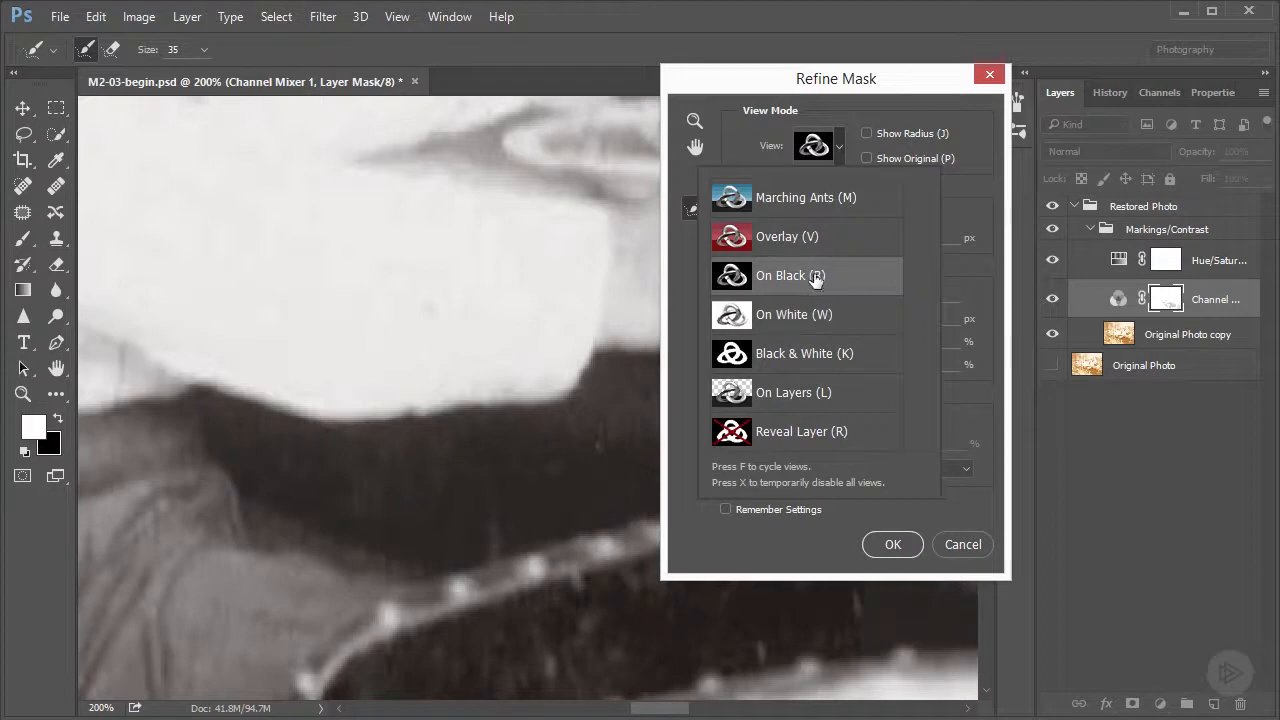
click(843, 155)
click(843, 147)
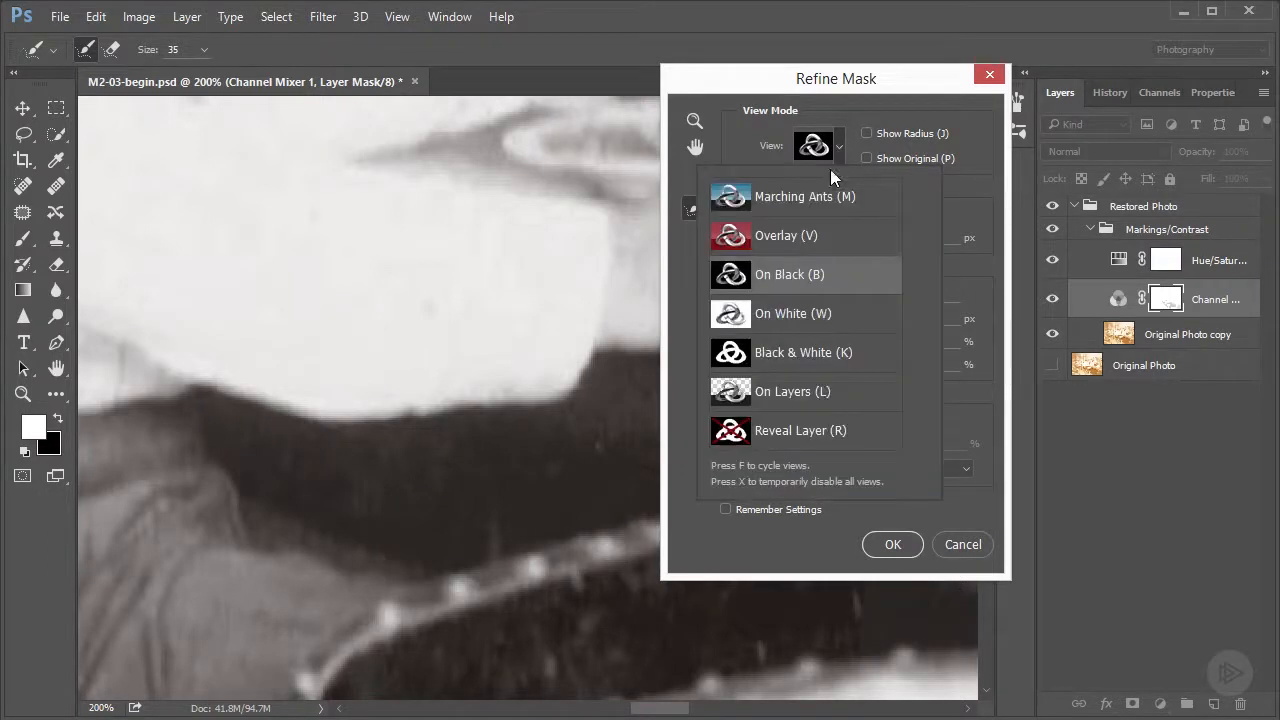
click(817, 318)
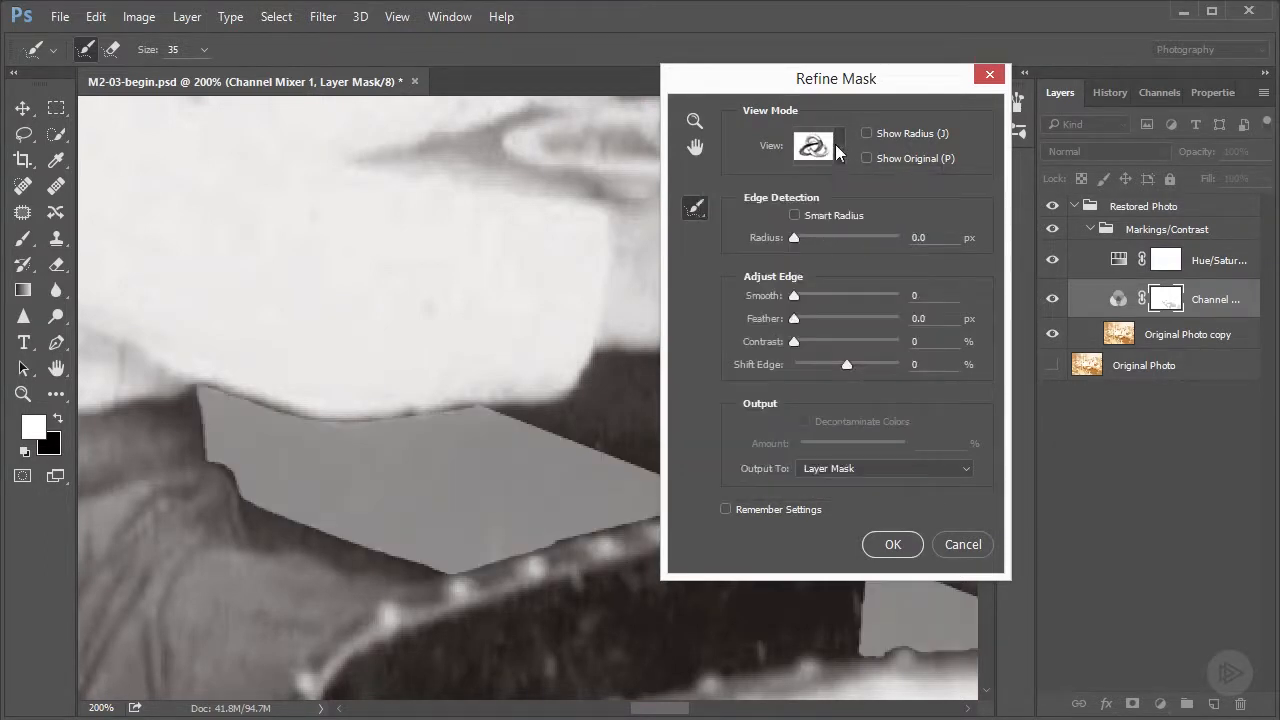
click(839, 147)
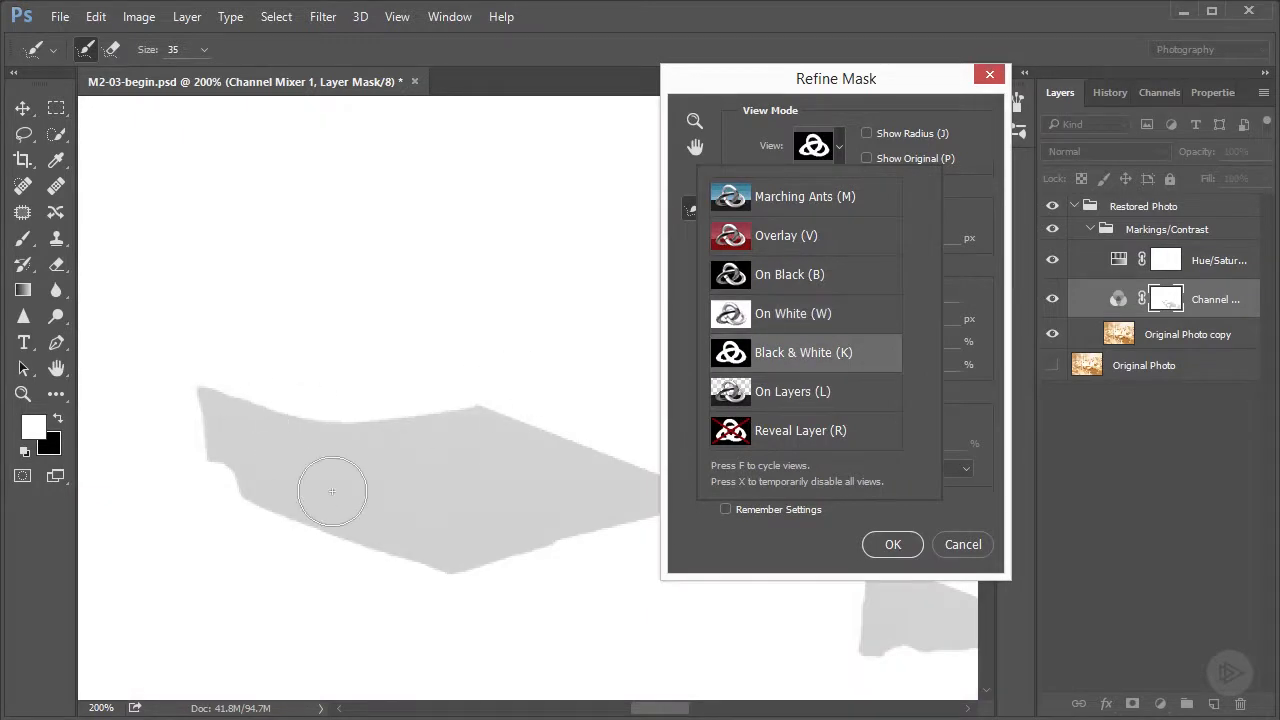
click(981, 400)
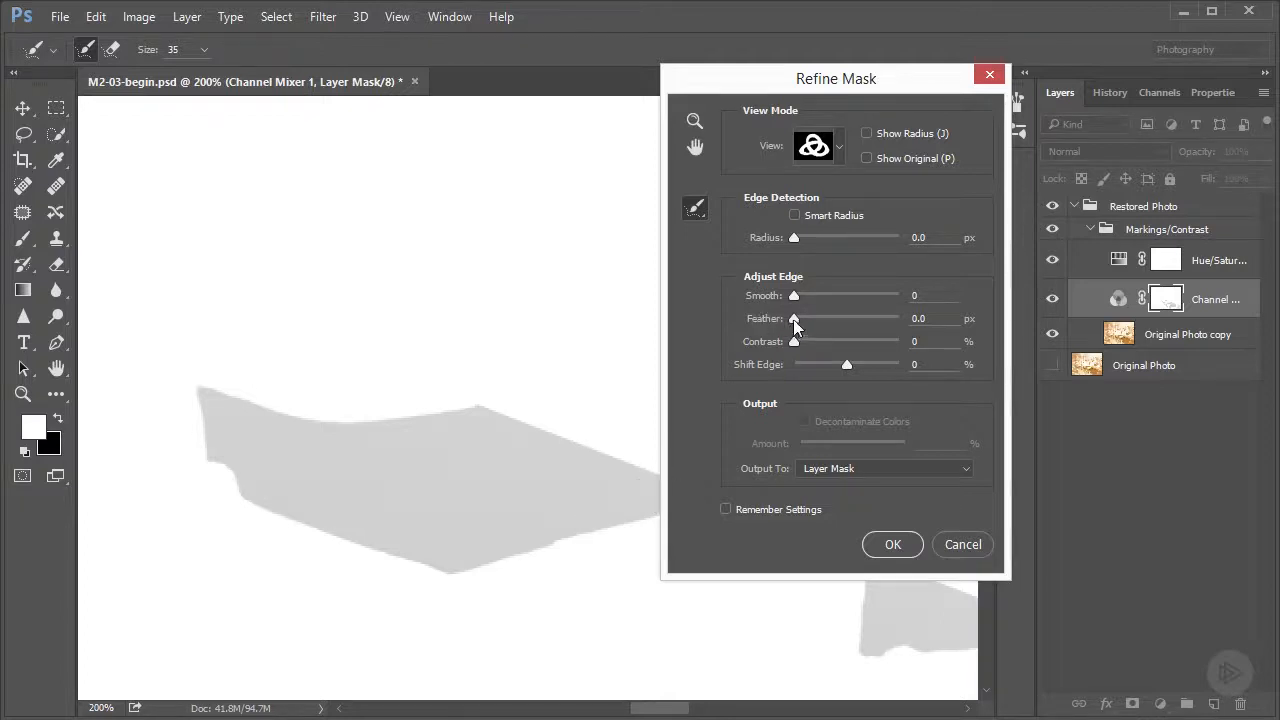
Step: Soften the mask edges with a Feather of 1.1 px and an edge detection Radius of 0.5 px
drag(795, 319, 796, 319)
click(800, 319)
drag(795, 236, 797, 236)
click(797, 236)
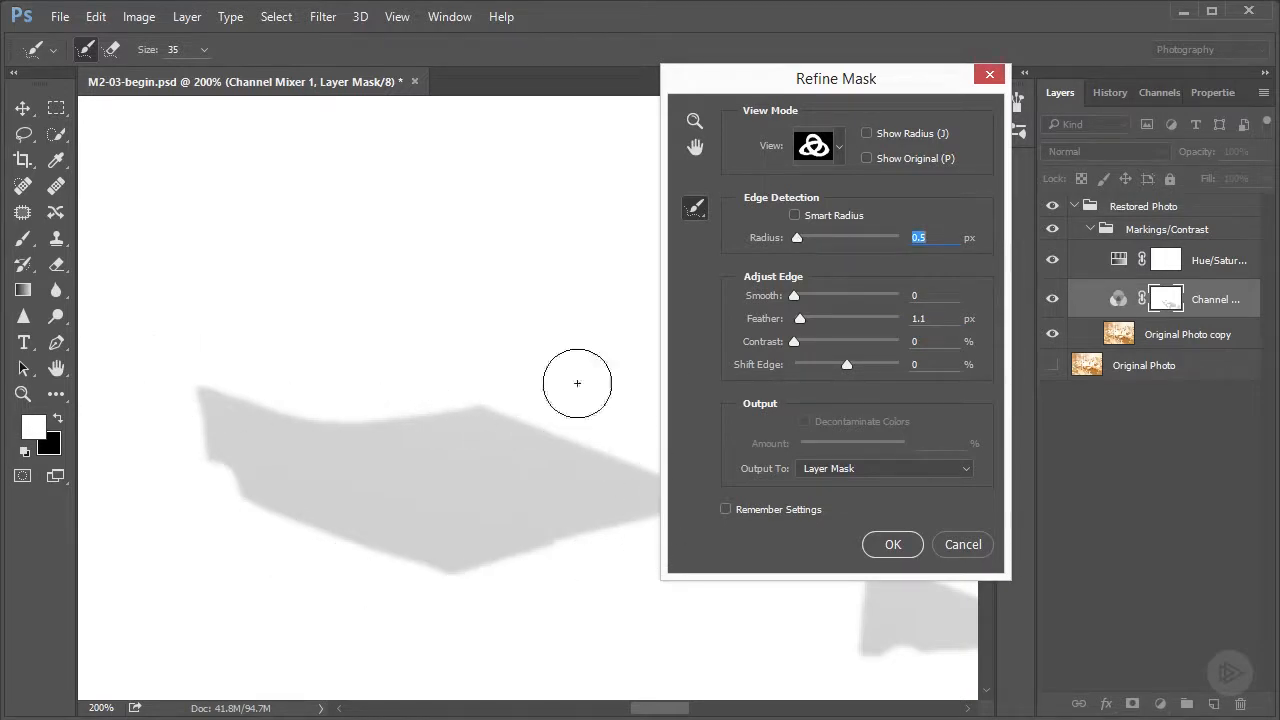
key(alt)
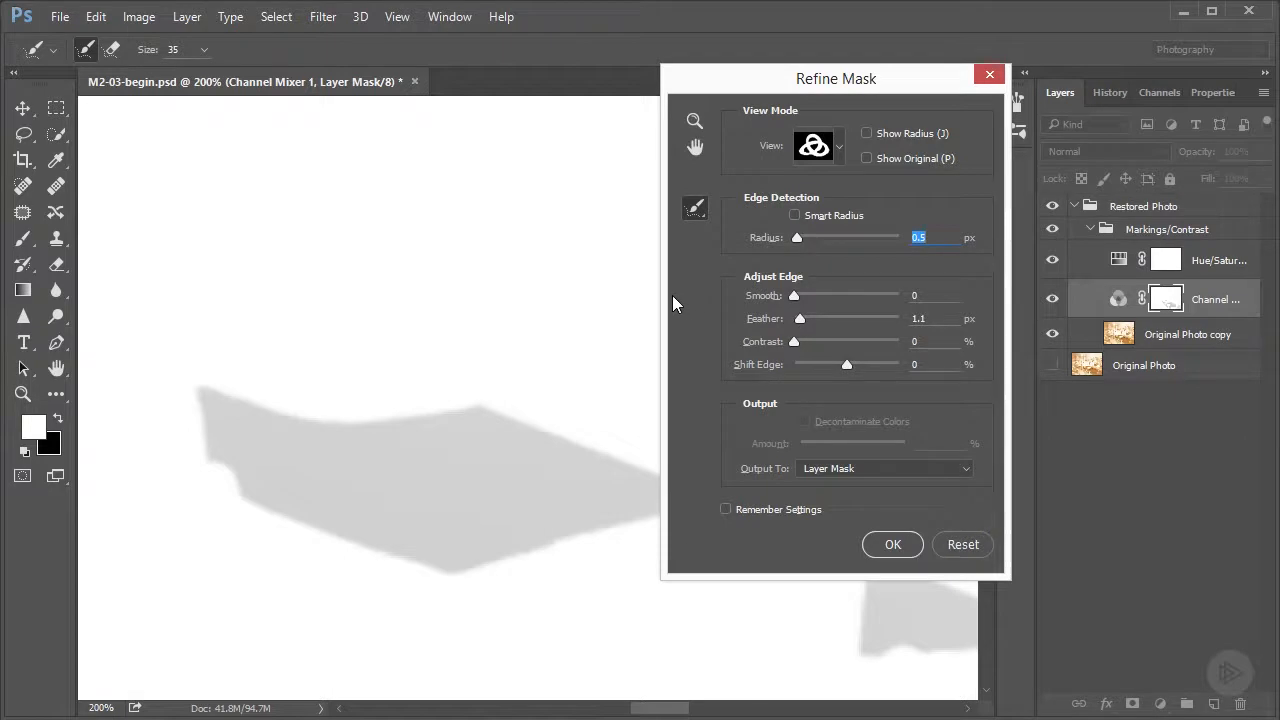
Step: Preview the mask On Layers and raise the Feather to 1.4 px
click(836, 150)
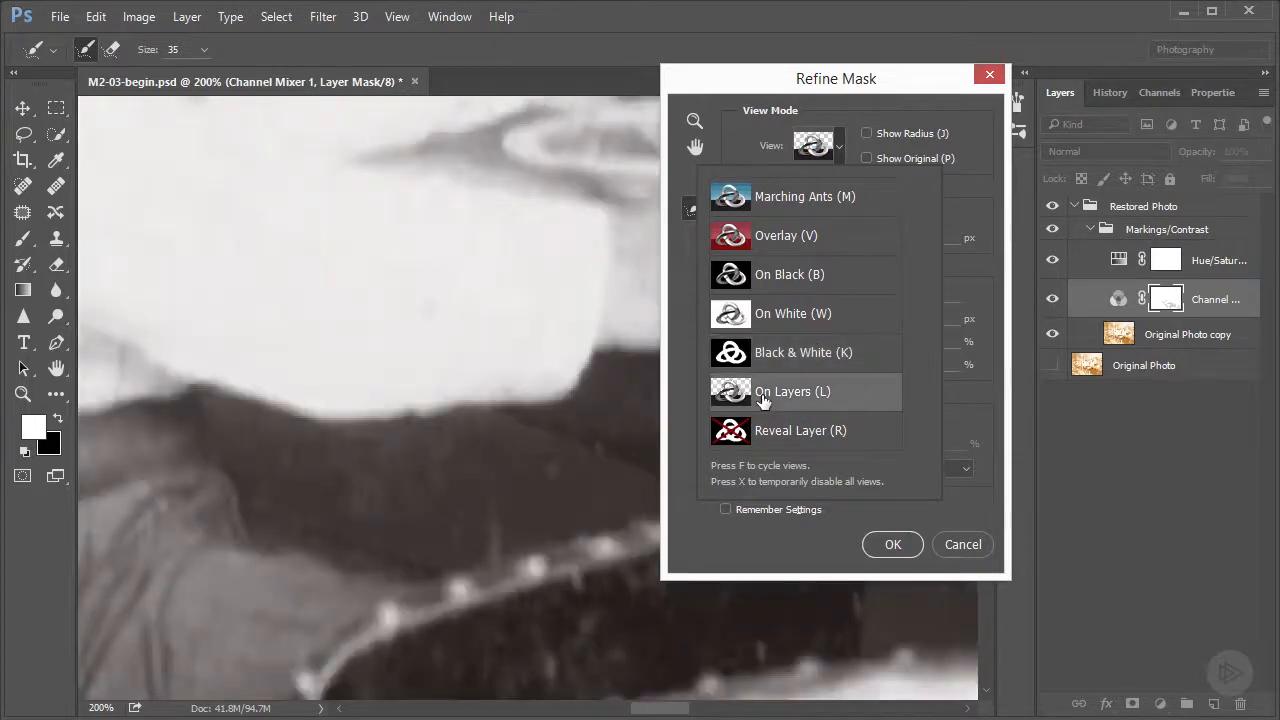
click(762, 395)
drag(800, 318, 804, 324)
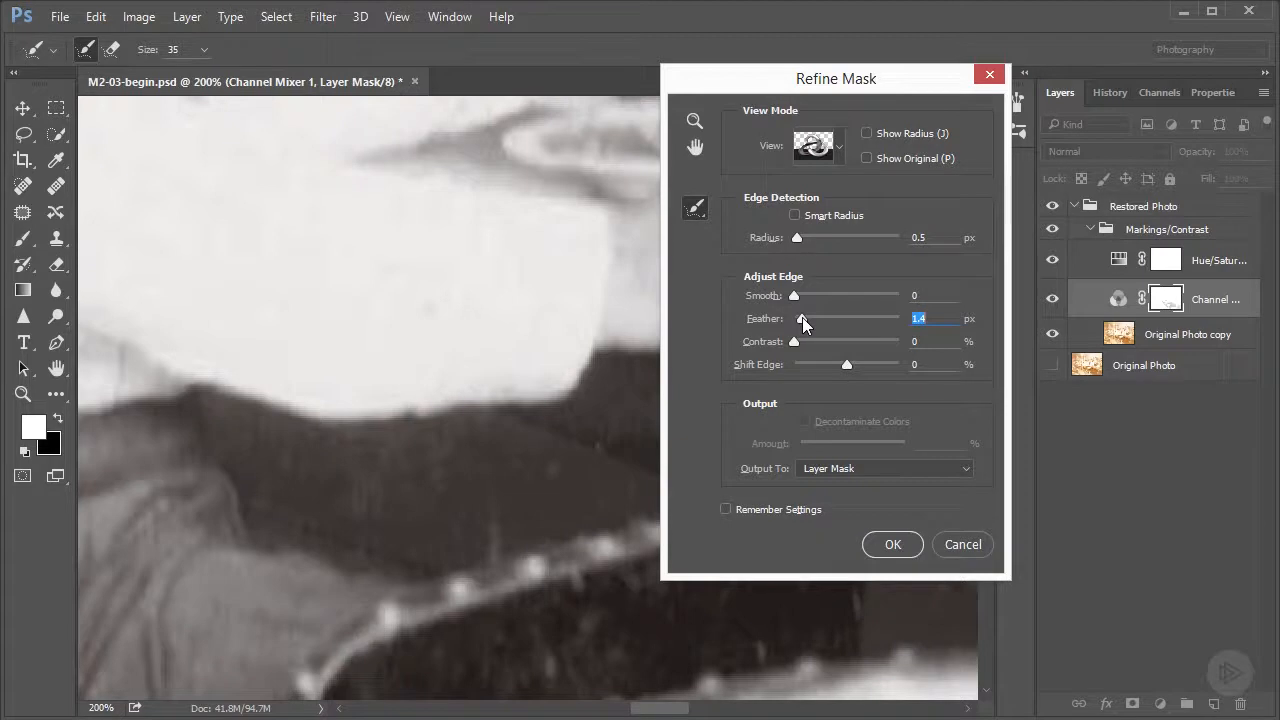
Step: Set the mask edge's Smooth value to 4, judging the outline in the Black & White view
drag(794, 297, 797, 298)
click(838, 147)
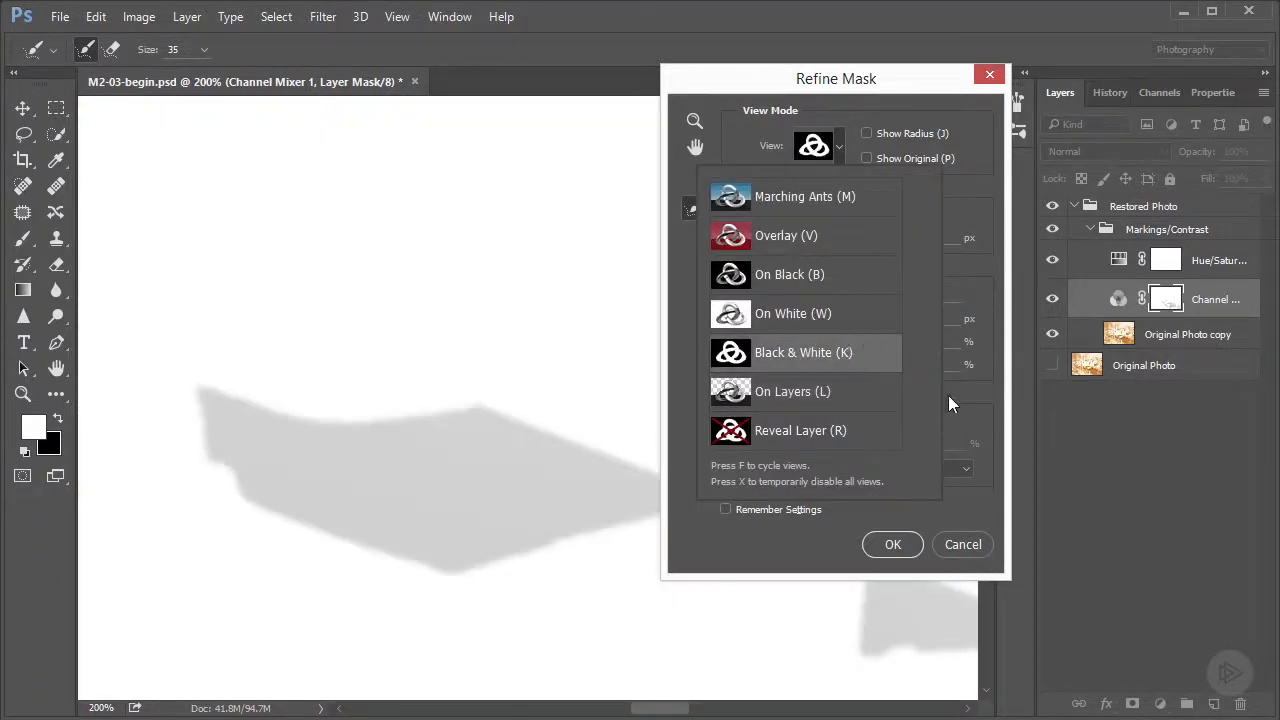
click(948, 395)
drag(796, 294, 799, 295)
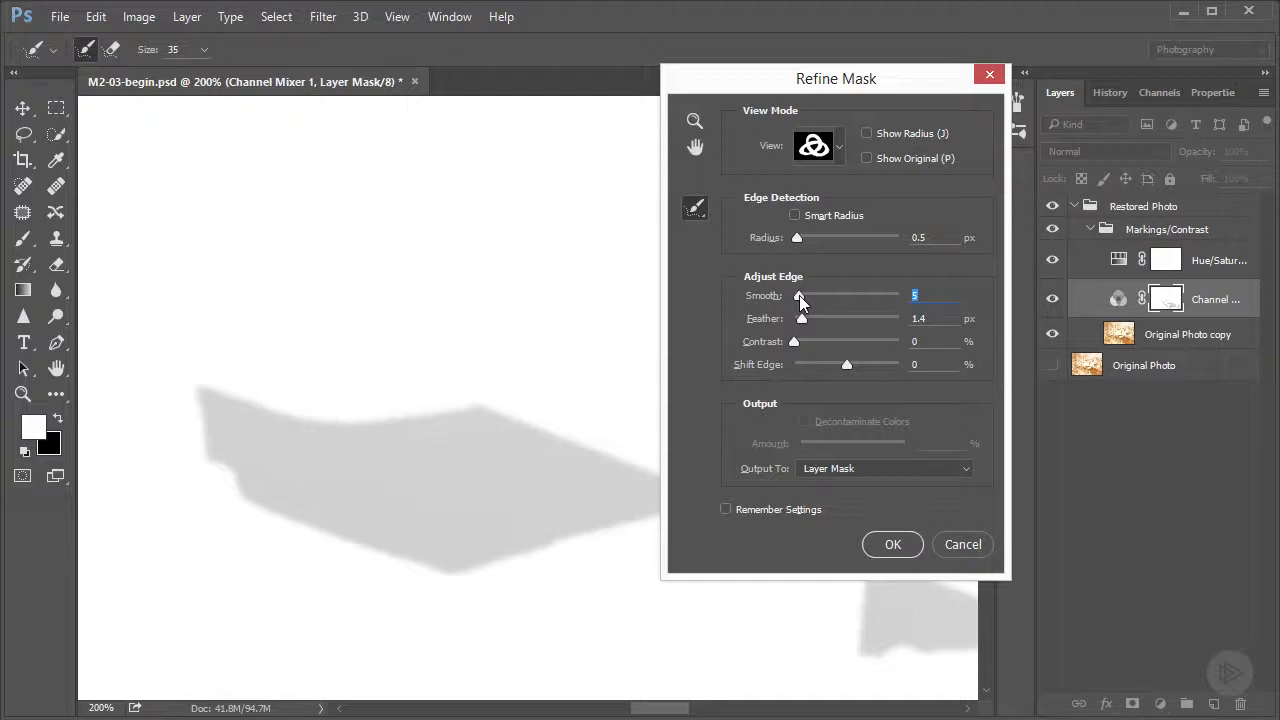
drag(800, 300, 798, 297)
Step: Check the refined edges in the On Layers view and apply the refinement to the layer mask
click(840, 147)
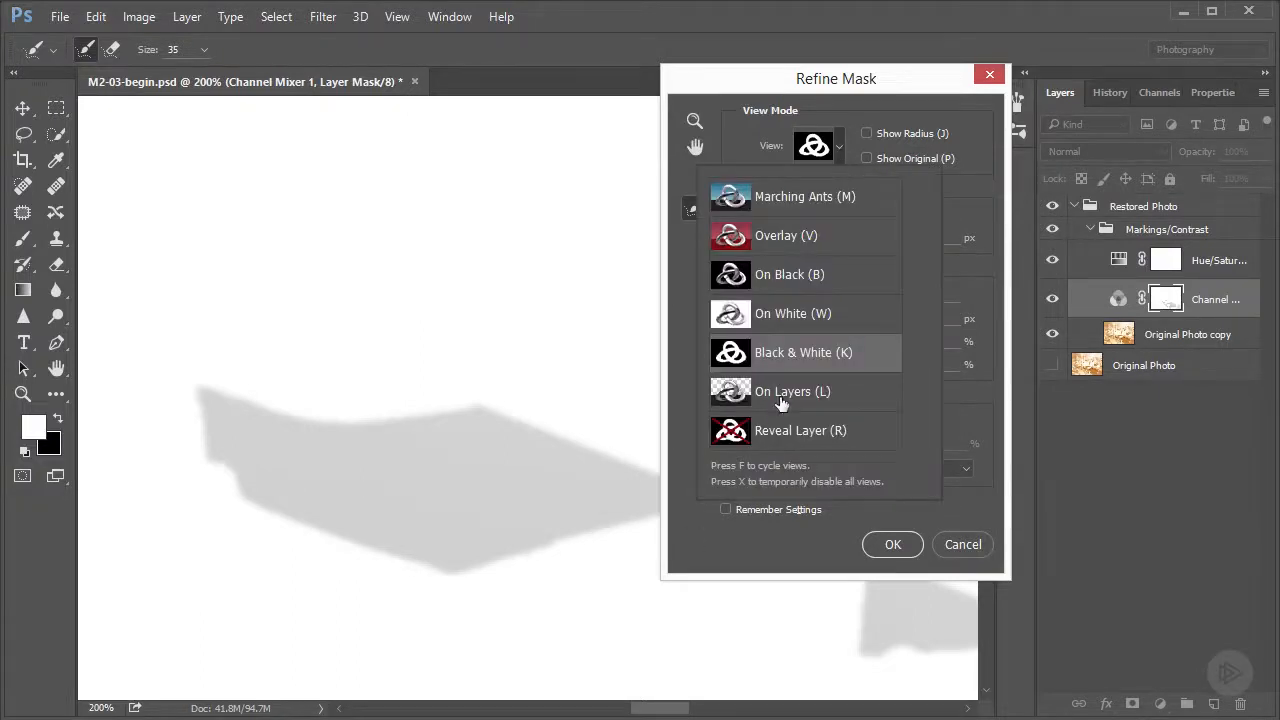
click(783, 400)
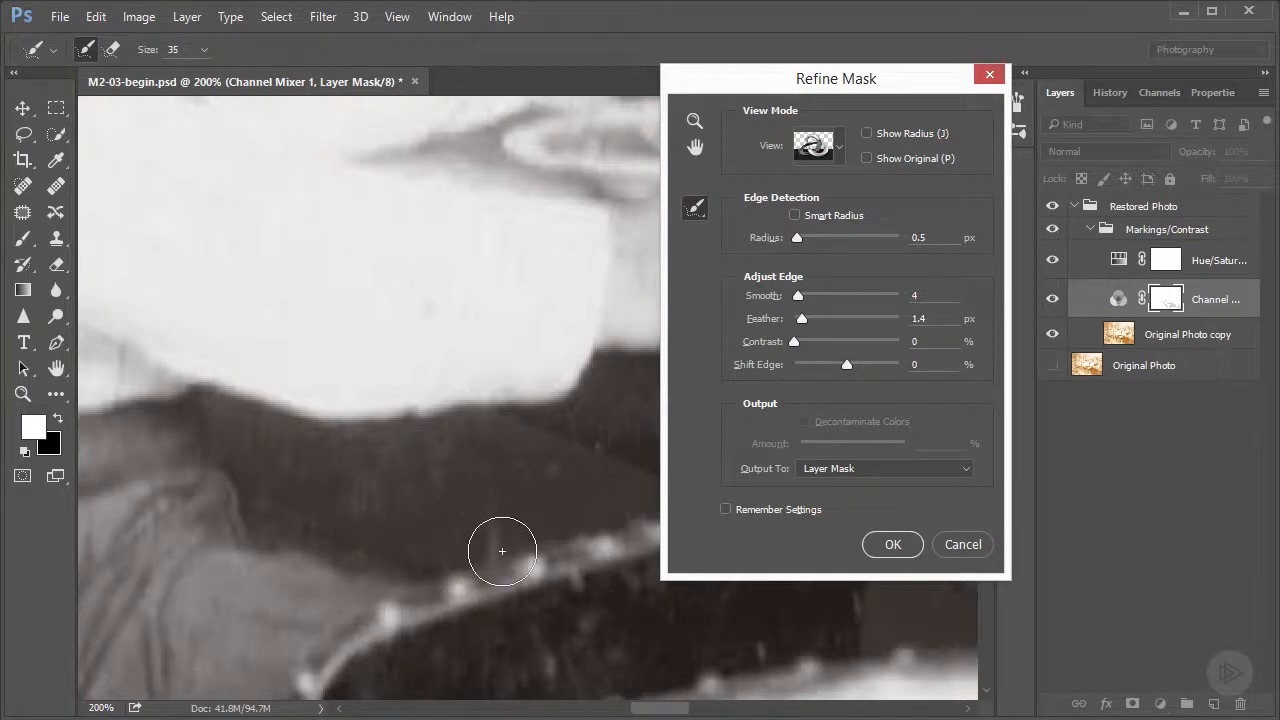
click(873, 544)
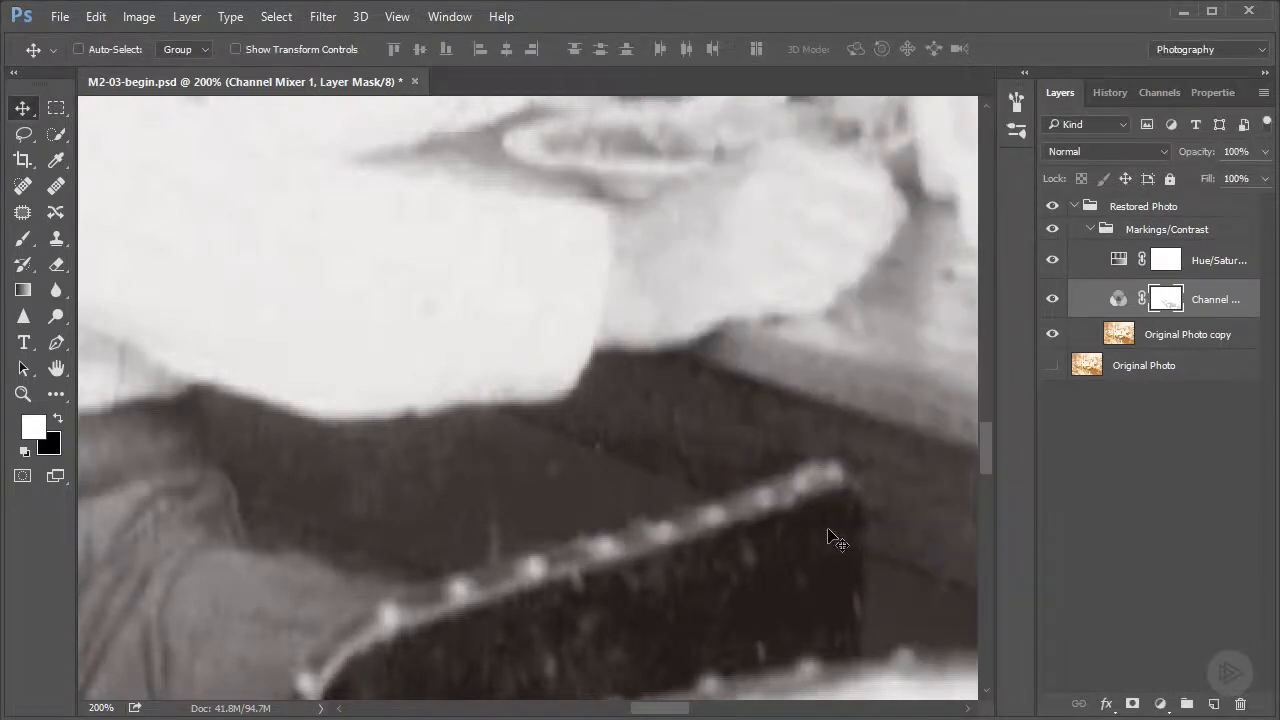
Step: Examine the refined mask's effect on the bar front and around the stools, both close up and across the whole photo
key(ctrl+minus)
key(ctrl+minus)
key(ctrl+minus)
key(ctrl+minus)
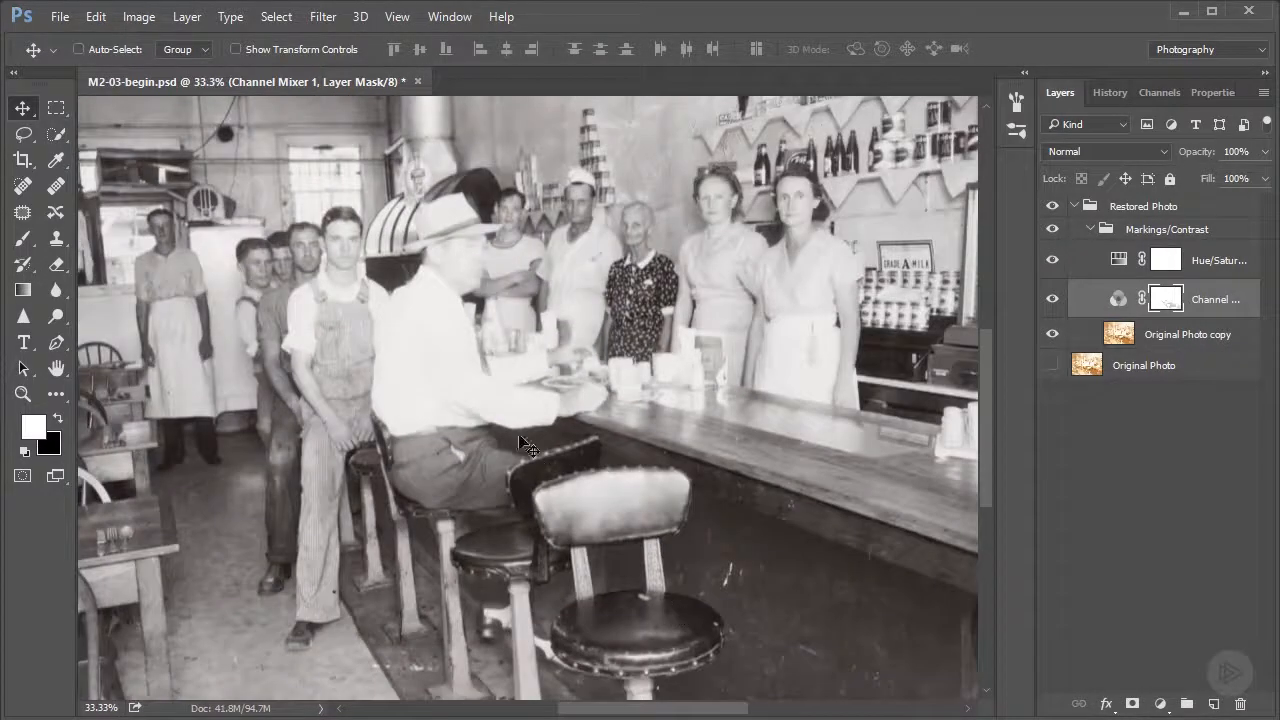
key(ctrl+plus)
key(ctrl+plus)
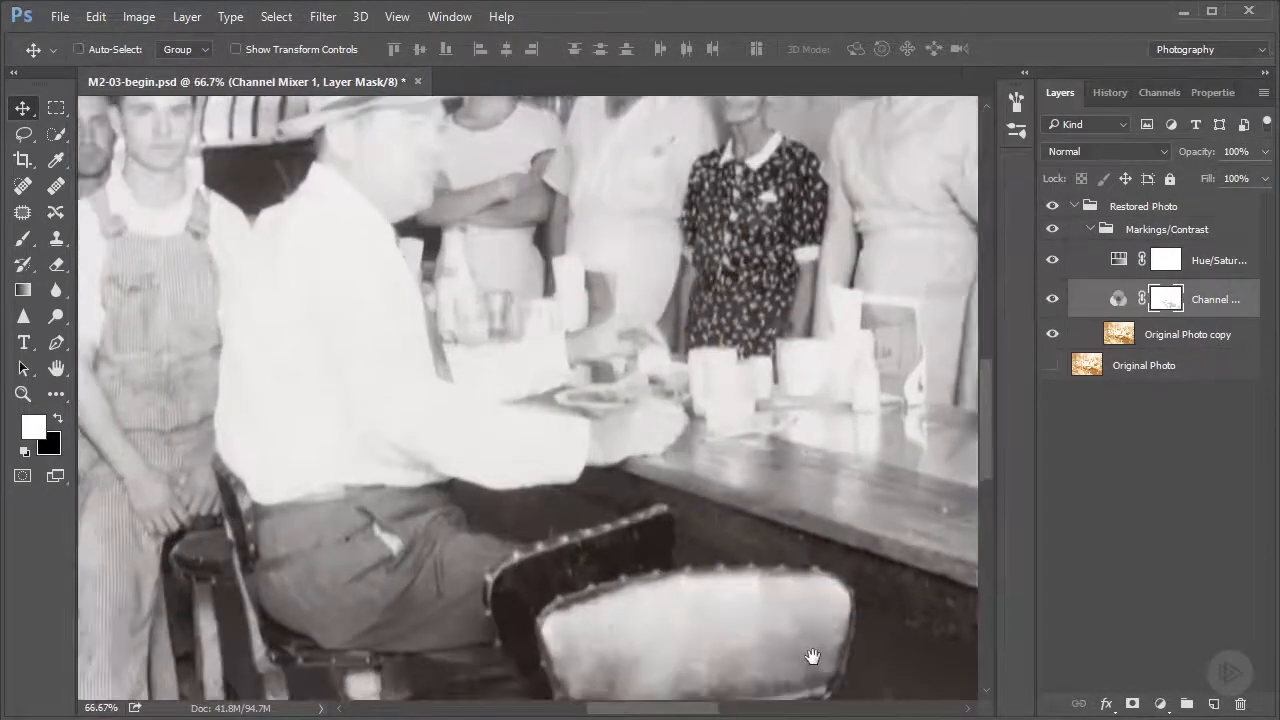
scroll(790, 655, down, 5)
scroll(790, 655, right, 3)
key(ctrl+minus)
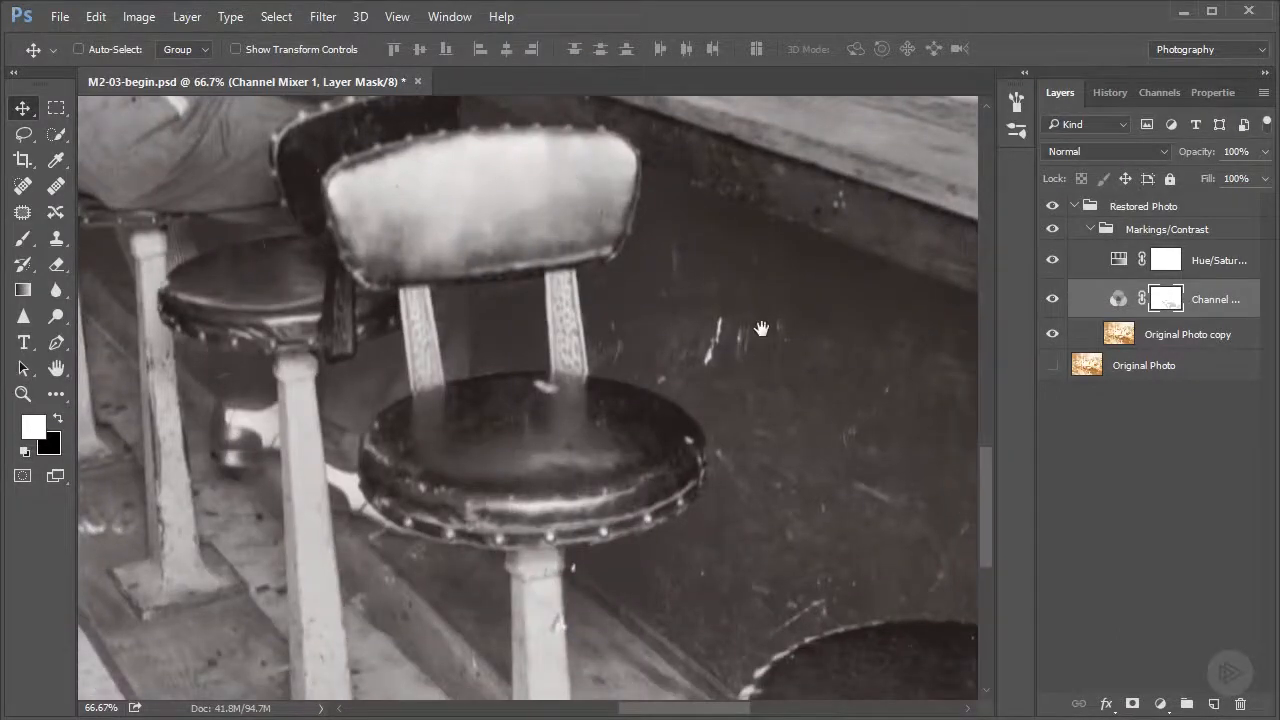
scroll(660, 460, up, 2)
key(ctrl+minus)
key(ctrl+minus)
drag(730, 460, 794, 527)
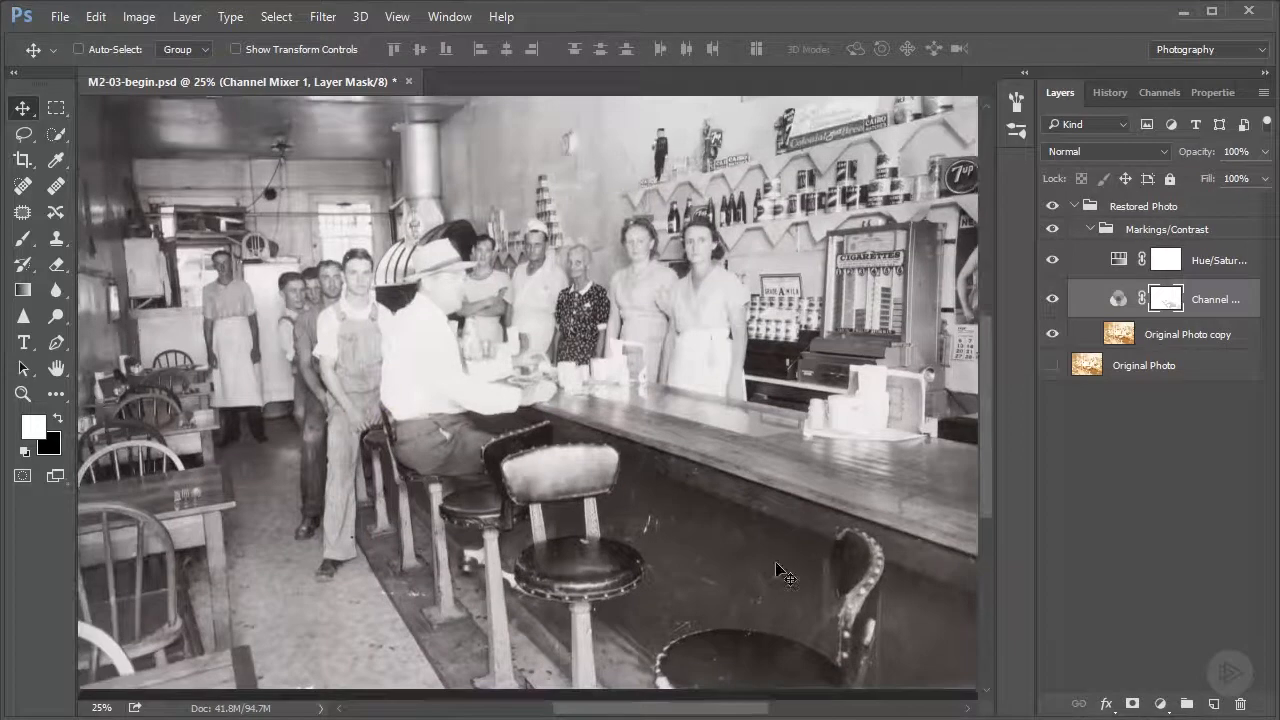